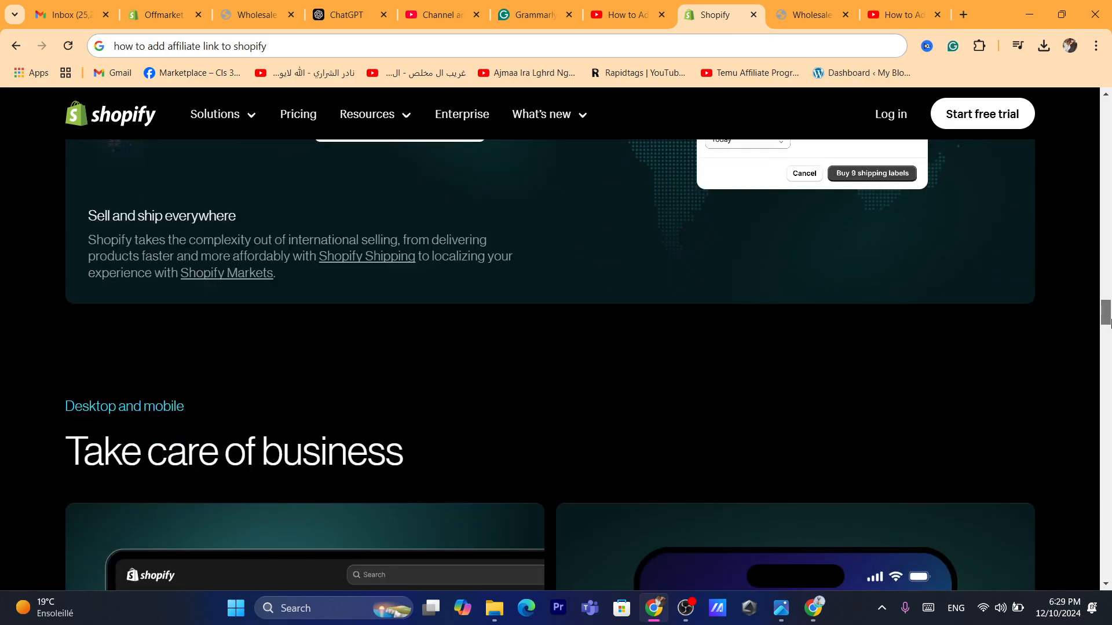
# Look through the Shopify homepage down to the Shopify Capital section and return to the start of the page.
pyautogui.scroll(-7, 1109, 323)
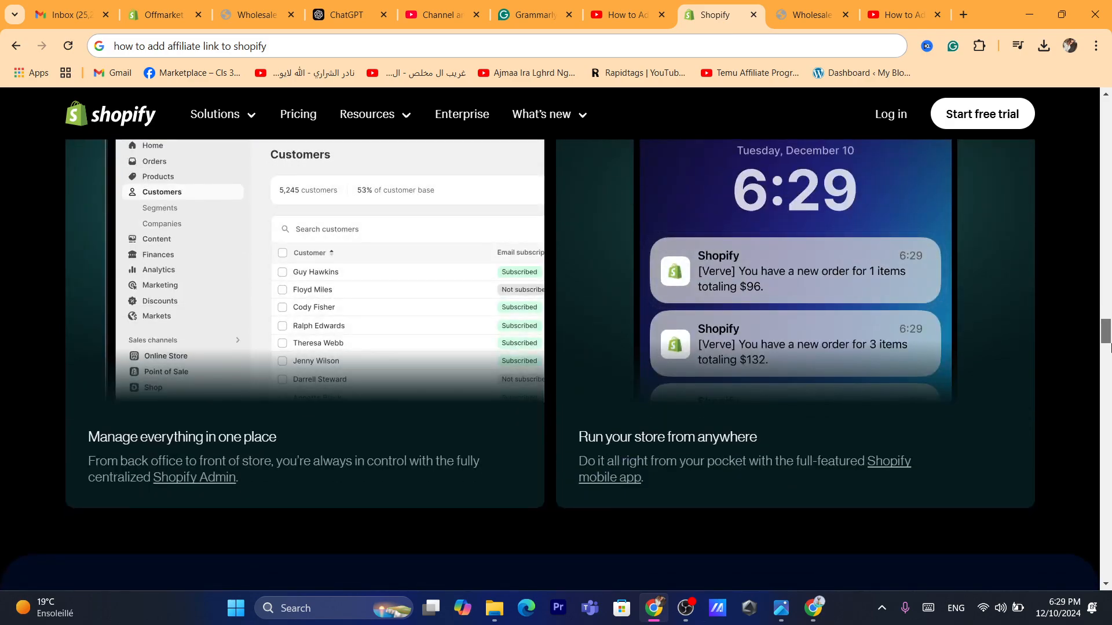
pyautogui.scroll(-3, 1108, 359)
pyautogui.scroll(-5, 1108, 359)
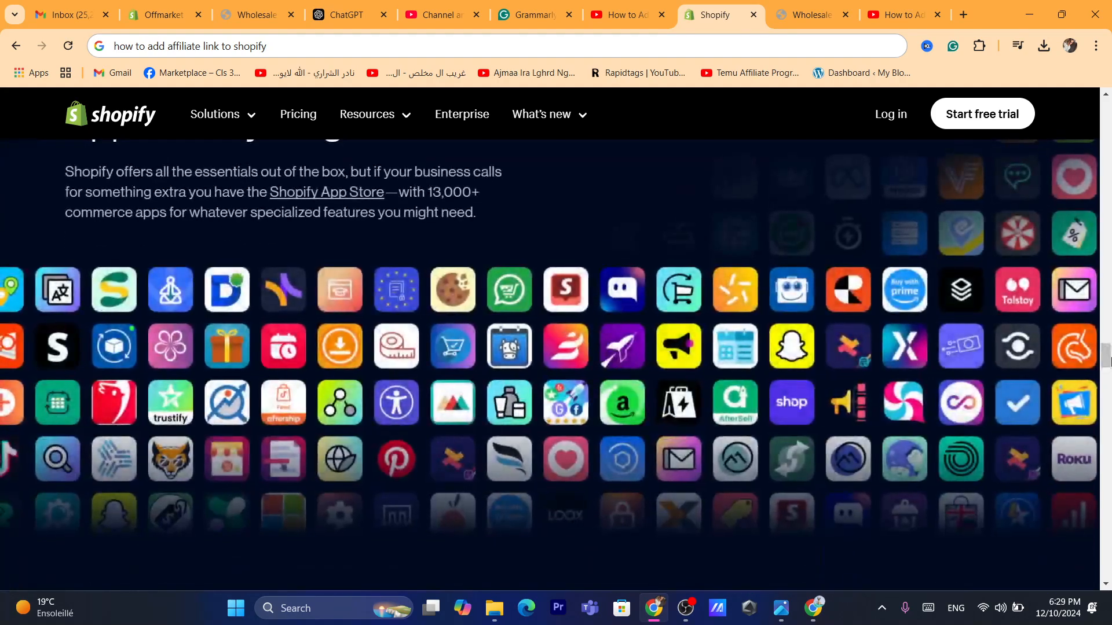
pyautogui.scroll(-3, 1109, 365)
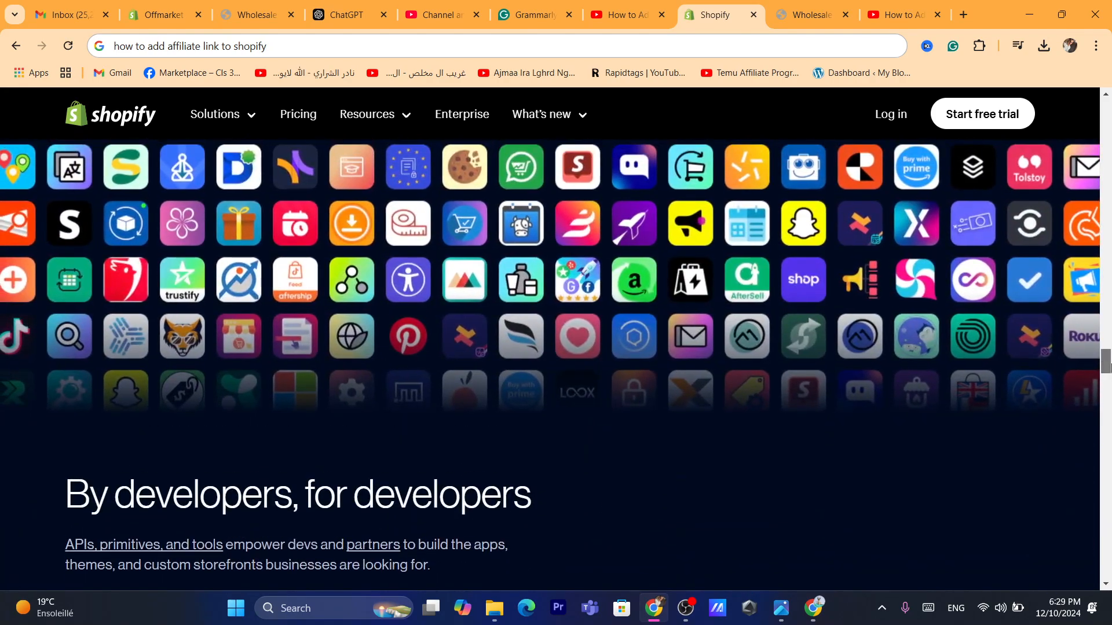
pyautogui.scroll(-8, 1108, 376)
pyautogui.scroll(-8, 1109, 412)
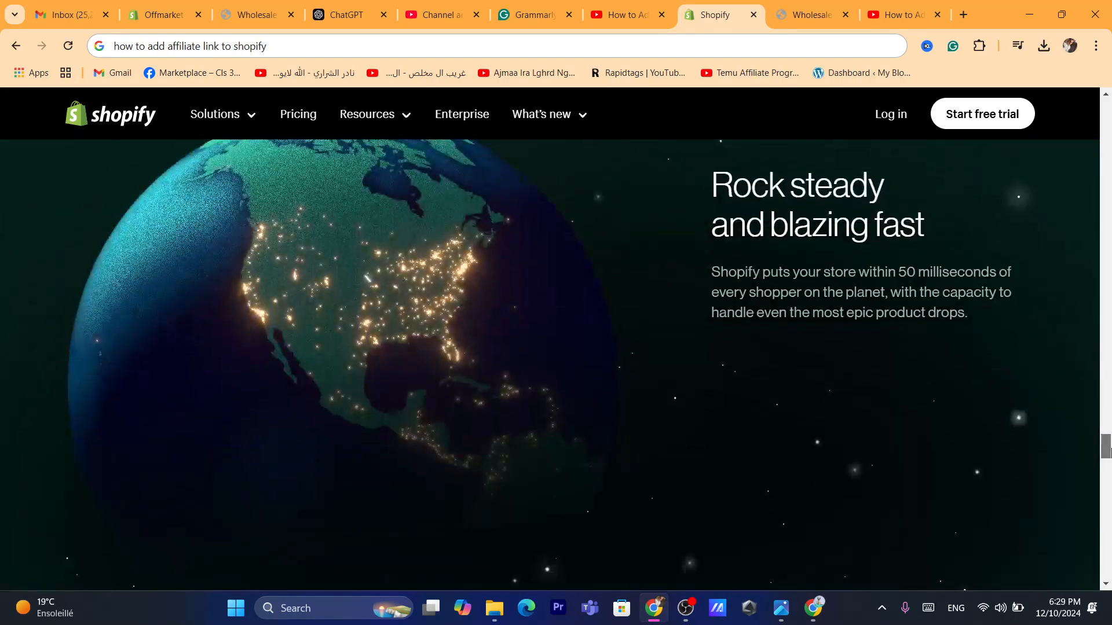
pyautogui.scroll(-5, 1107, 458)
pyautogui.moveTo(1107, 480); pyautogui.dragTo(1107, 517)
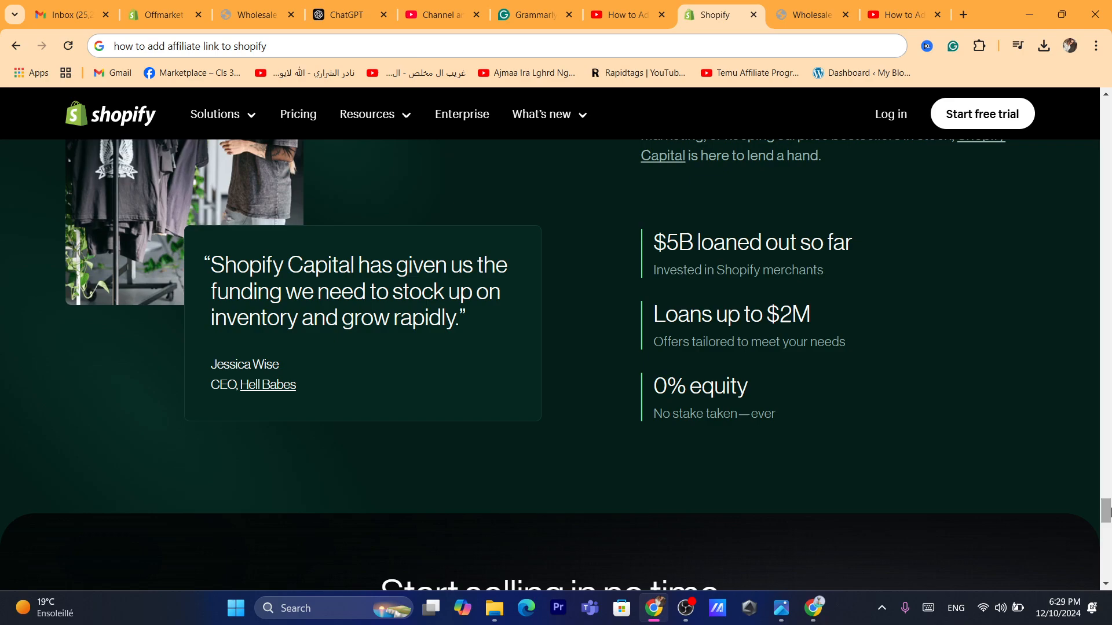
pyautogui.moveTo(1105, 511); pyautogui.dragTo(1100, 103)
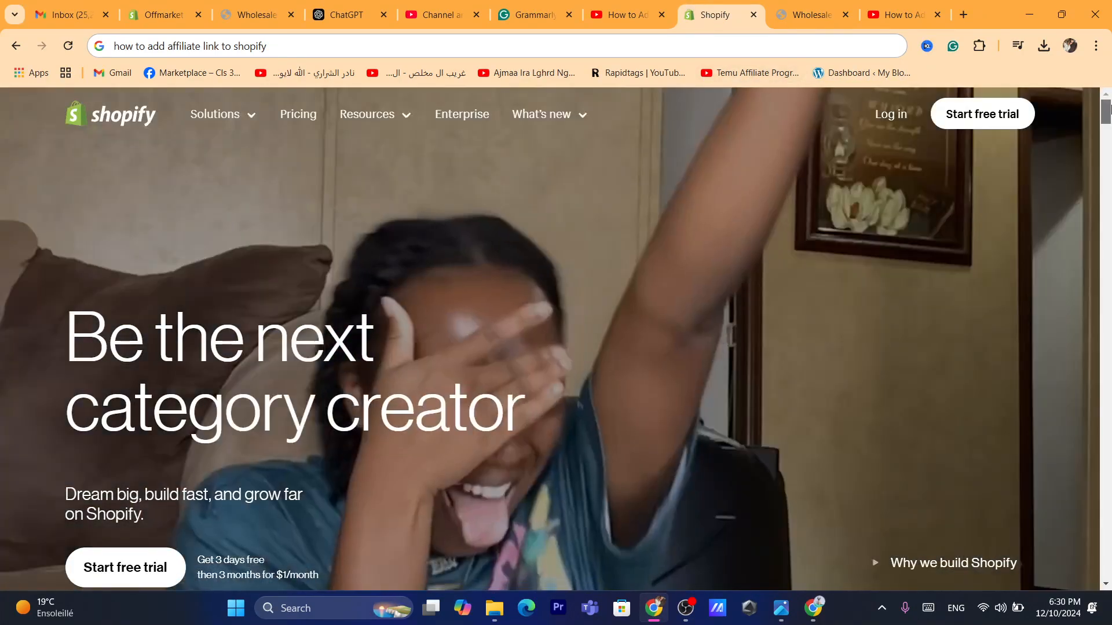
pyautogui.moveTo(1107, 110); pyautogui.dragTo(1110, 116)
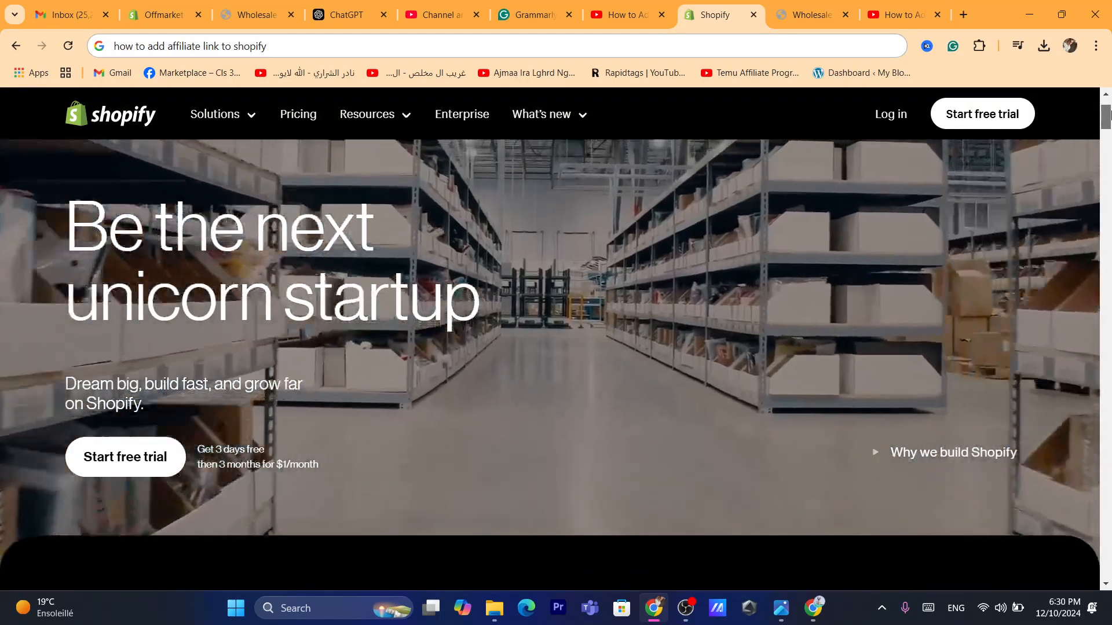
pyautogui.moveTo(1110, 116); pyautogui.dragTo(1111, 115)
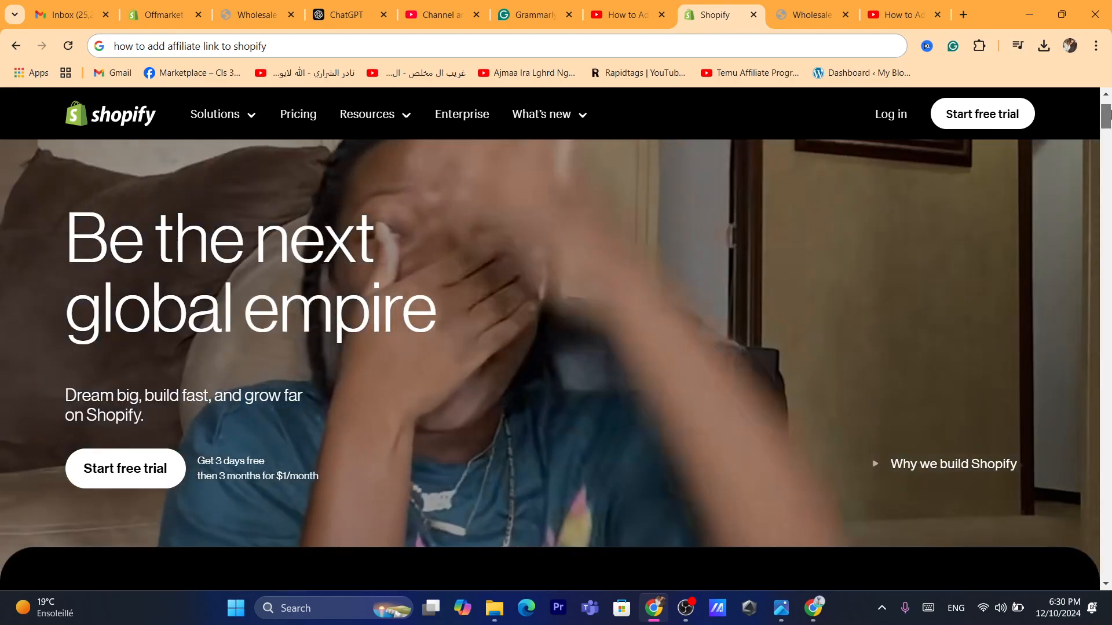
pyautogui.moveTo(1107, 113); pyautogui.dragTo(1108, 126)
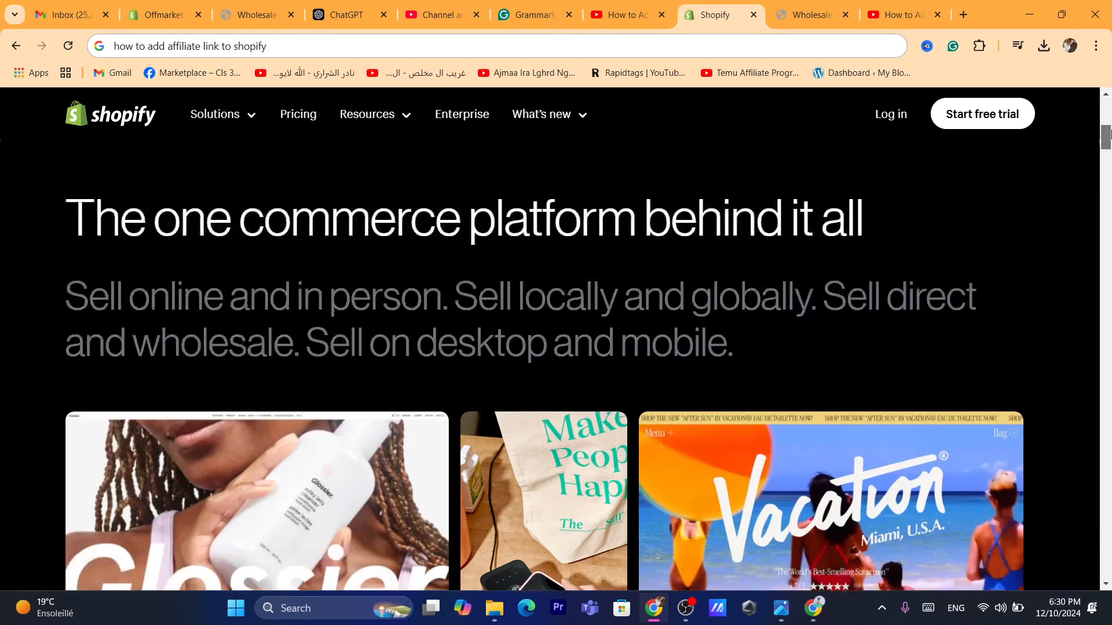
pyautogui.moveTo(1110, 133); pyautogui.dragTo(1109, 112)
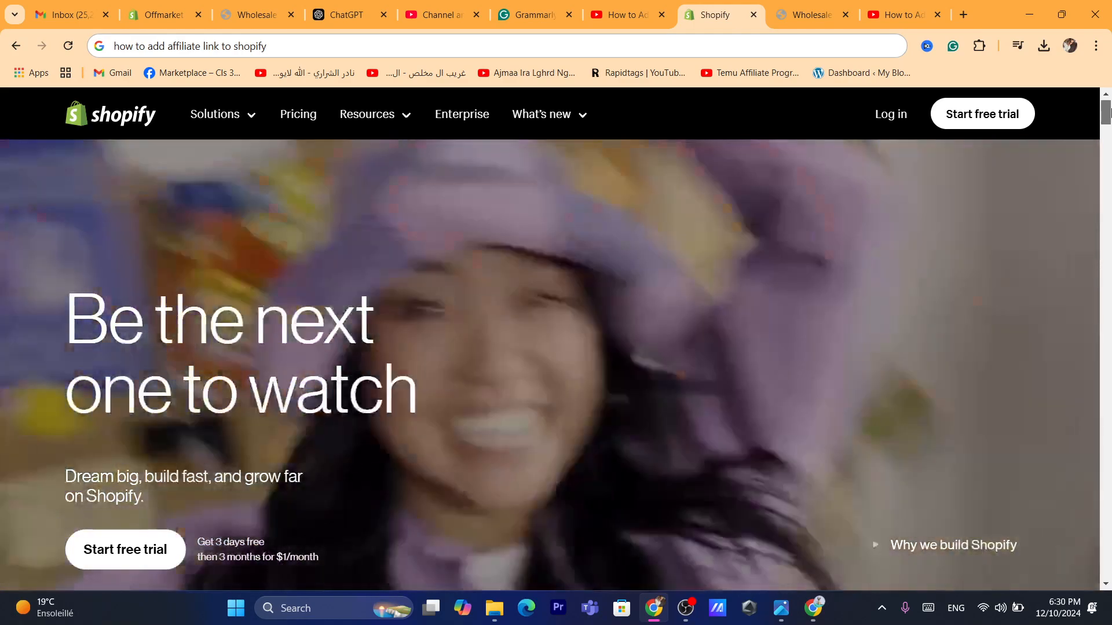
pyautogui.moveTo(1111, 113)
pyautogui.mouseDown()
pyautogui.moveTo(1110, 123)
pyautogui.moveTo(1109, 111)
pyautogui.mouseUp()
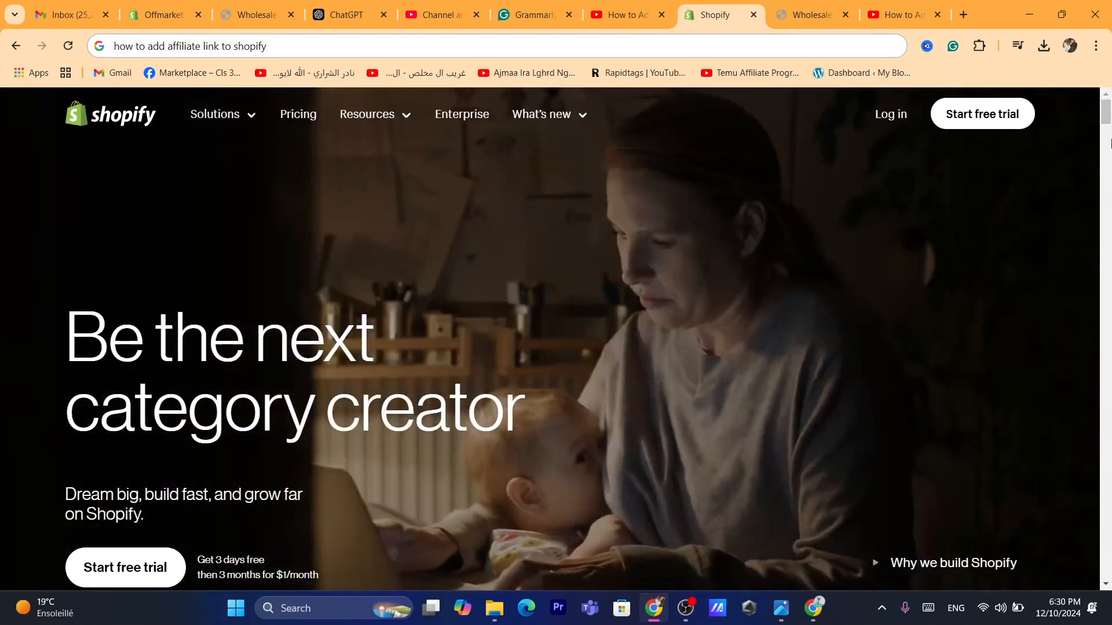
pyautogui.moveTo(1111, 118); pyautogui.dragTo(1111, 140)
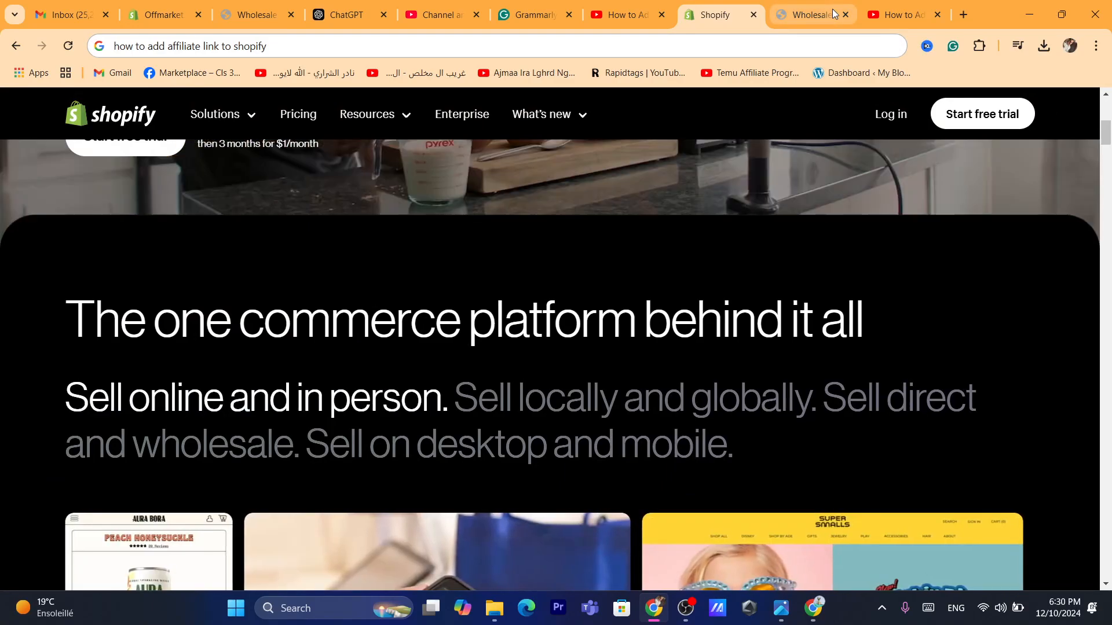
# Log in to Shopify to reach the Offmarket store's admin.
pyautogui.click(887, 118)
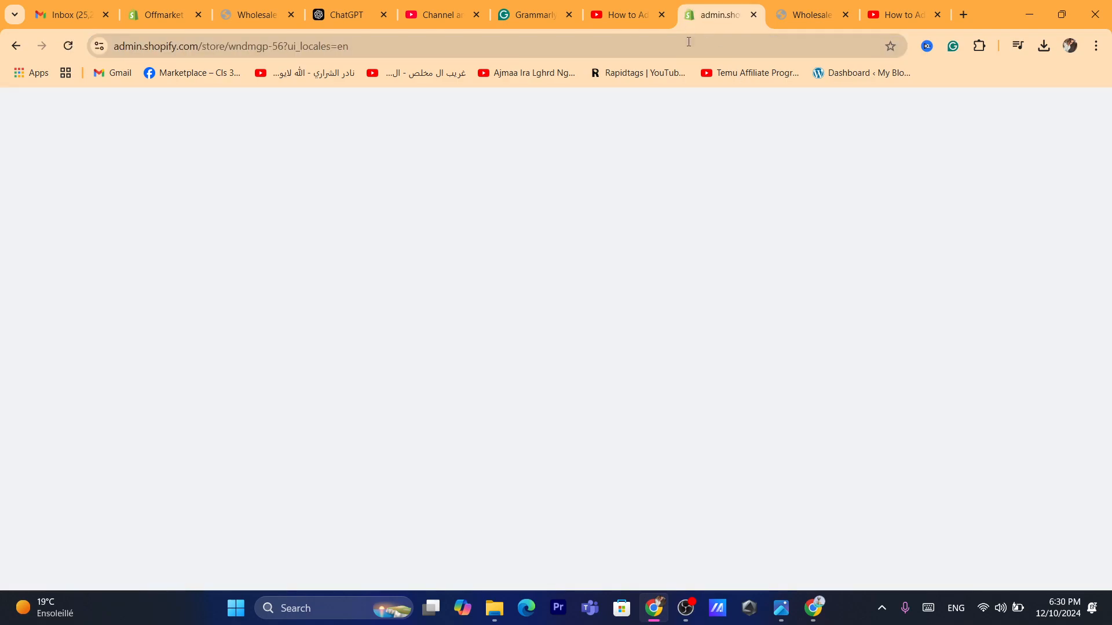
pyautogui.click(689, 42)
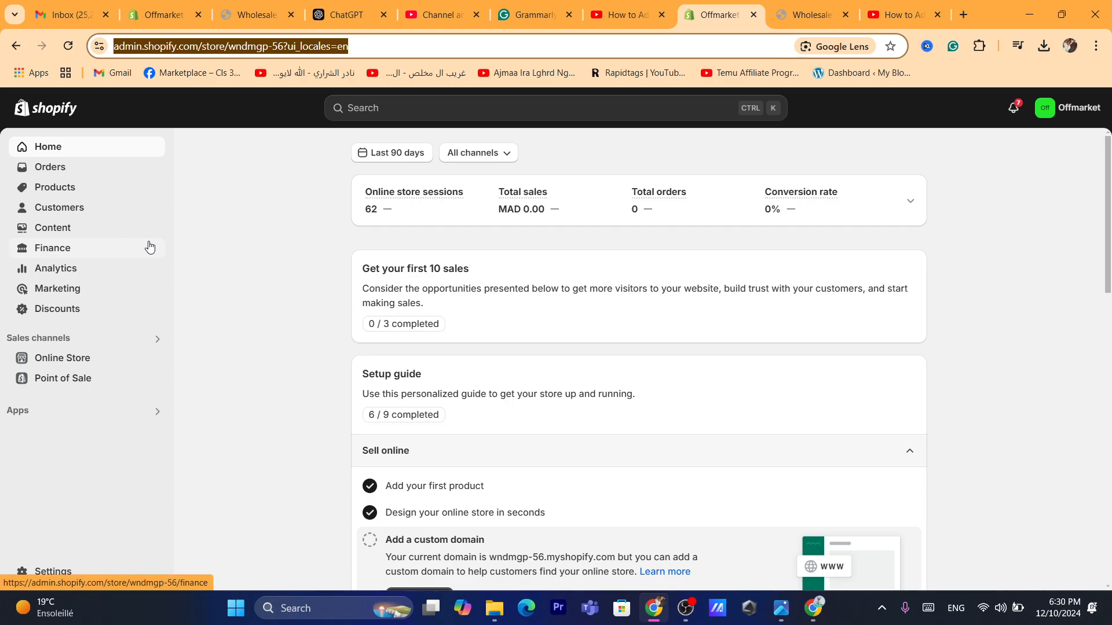
# Review the "Click here to buy this item" affiliate link line in the Wholesale Private Label product's description and return to the admin home.
pyautogui.click(53, 186)
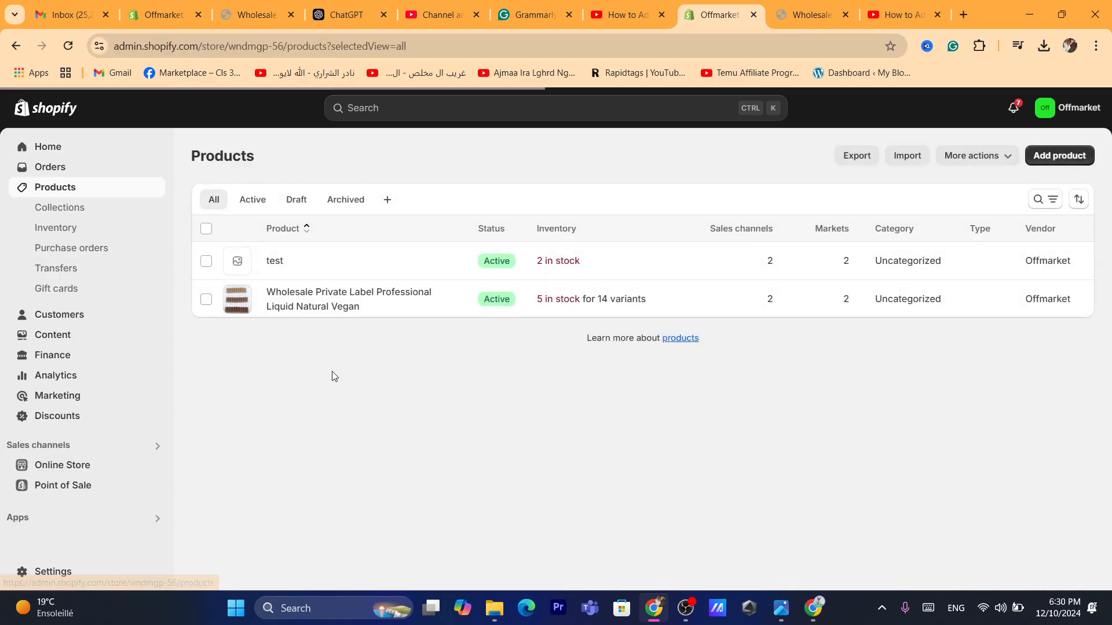
pyautogui.click(294, 309)
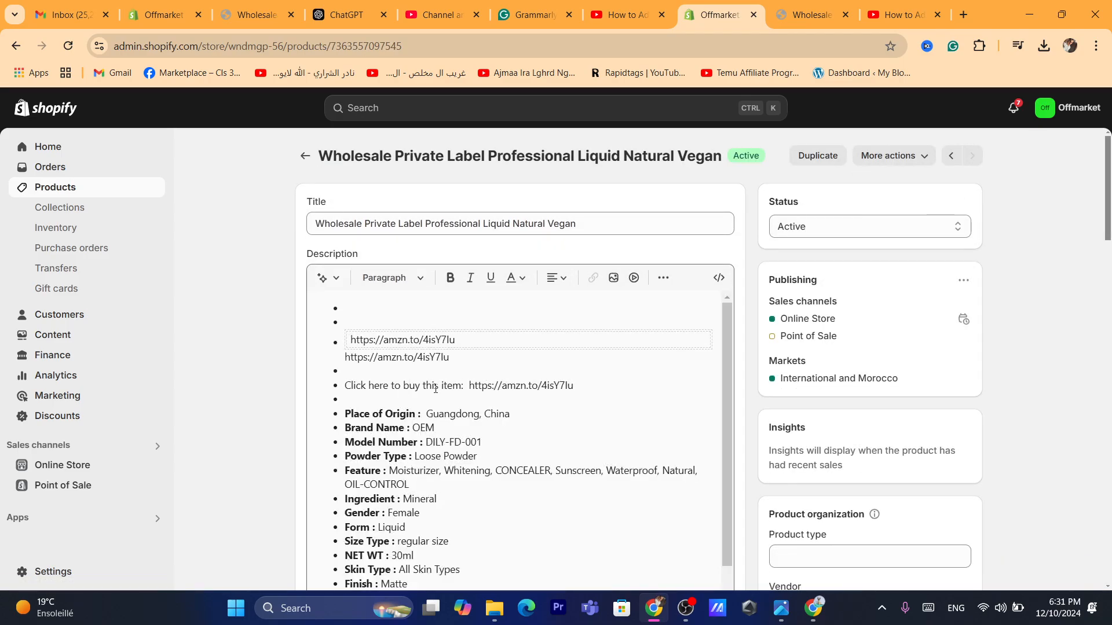
pyautogui.click(426, 366)
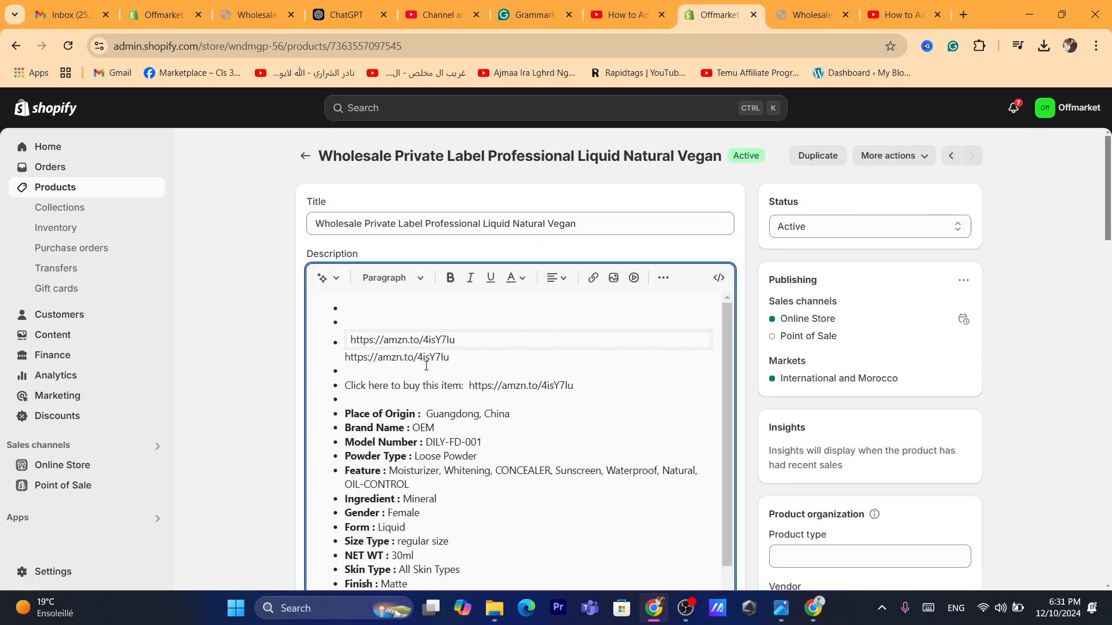
pyautogui.tripleClick(365, 385)
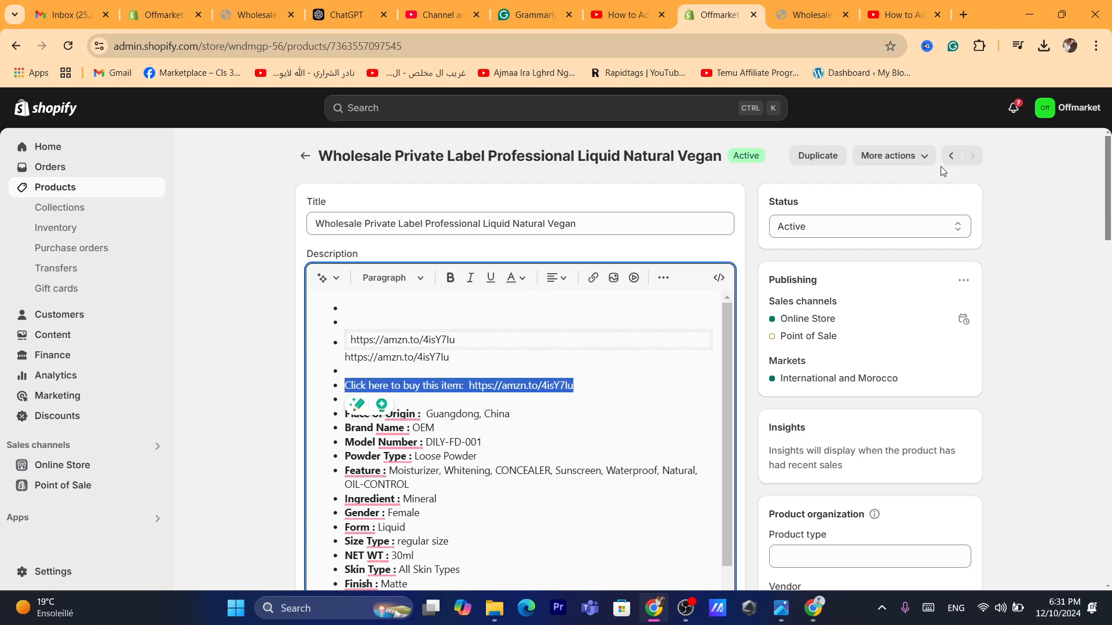
pyautogui.click(306, 155)
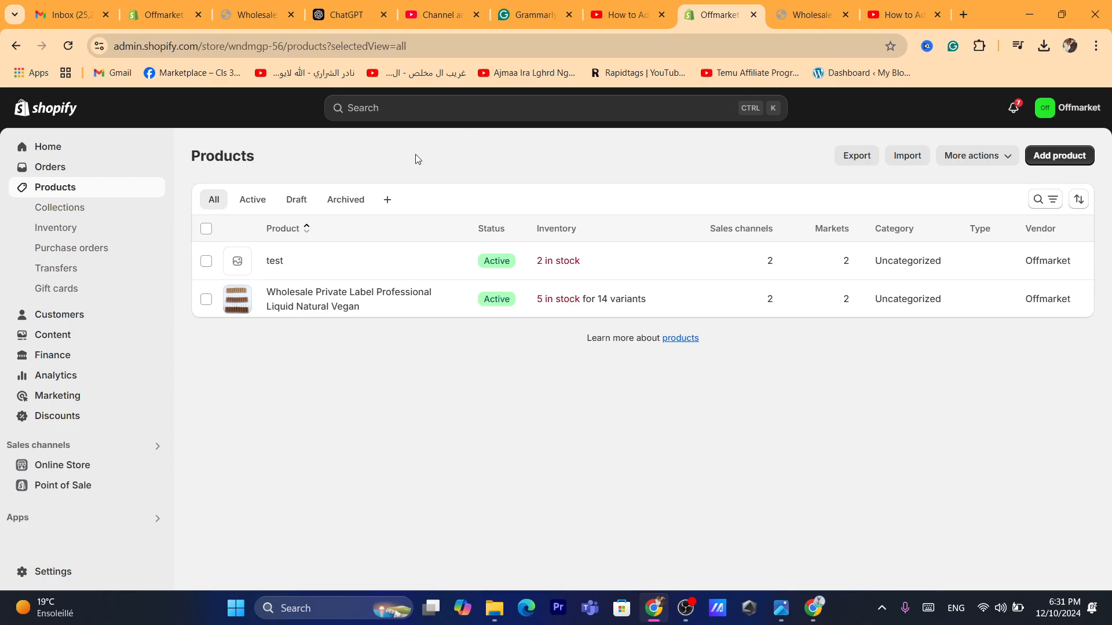
pyautogui.click(76, 151)
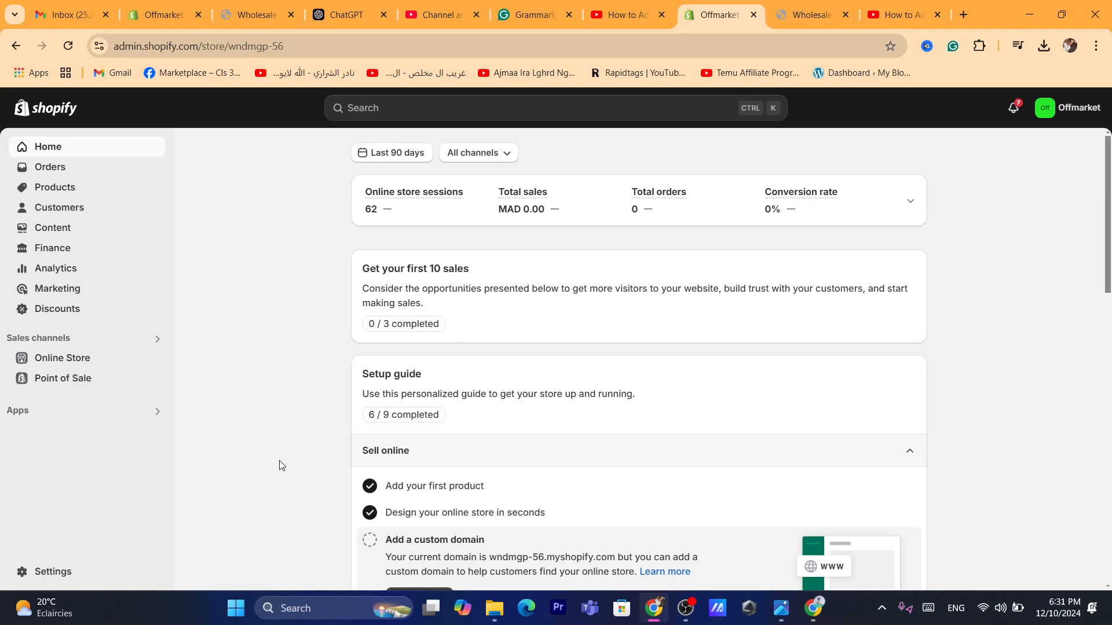
pyautogui.tripleClick(423, 306)
pyautogui.click(322, 331)
pyautogui.tripleClick(410, 301)
pyautogui.click(291, 378)
pyautogui.tripleClick(421, 290)
pyautogui.click(377, 300)
pyautogui.tripleClick(377, 300)
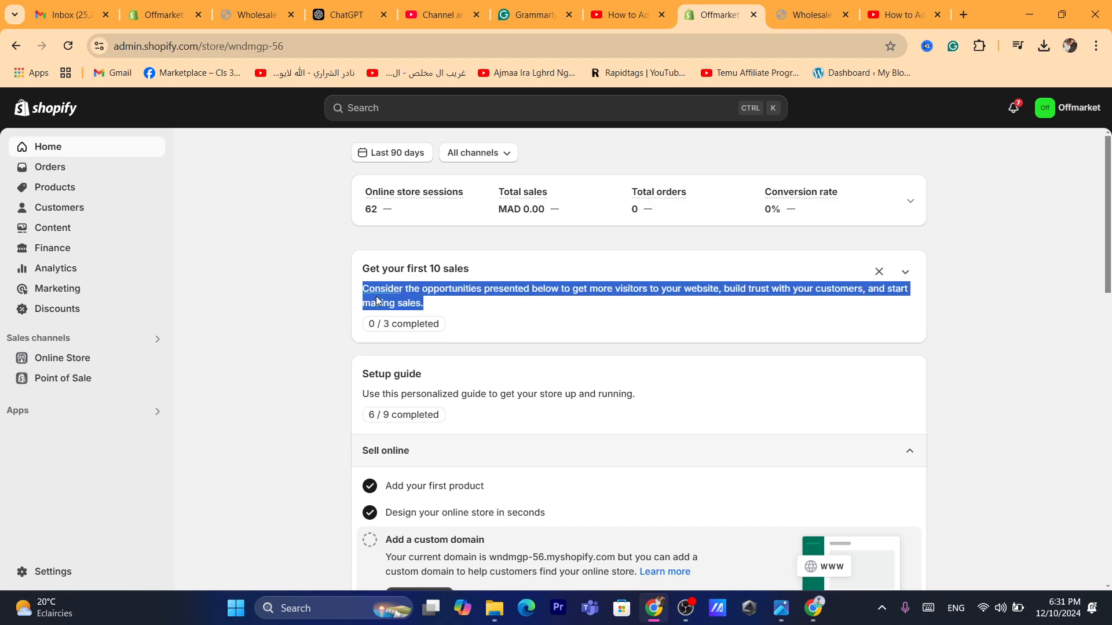
pyautogui.tripleClick(490, 281)
pyautogui.click(456, 301)
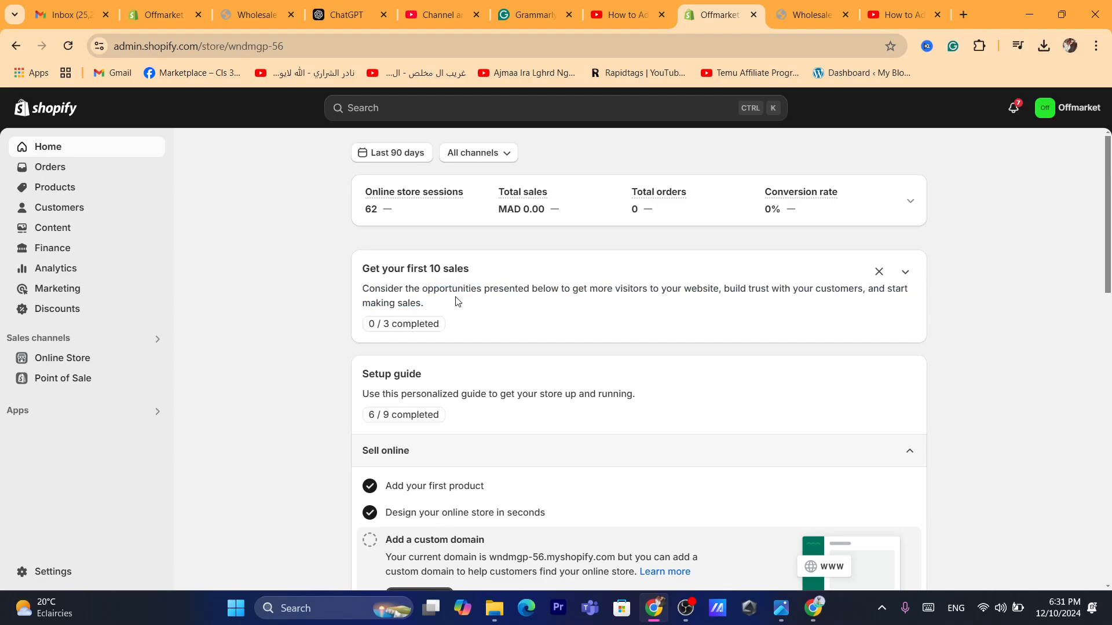
pyautogui.tripleClick(456, 301)
pyautogui.click(360, 302)
pyautogui.moveTo(360, 294); pyautogui.dragTo(444, 302)
pyautogui.click(444, 301)
pyautogui.tripleClick(438, 301)
pyautogui.click(329, 279)
pyautogui.scroll(-3, 436, 307)
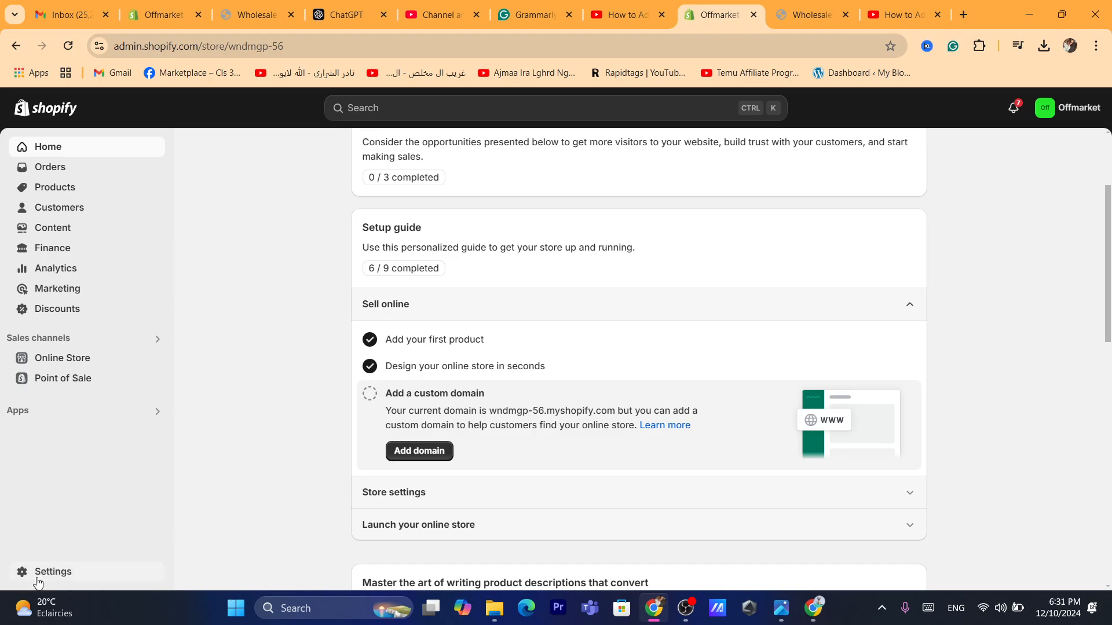
# Open the Shopify App Store from the store's apps and sales channels settings.
pyautogui.click(55, 572)
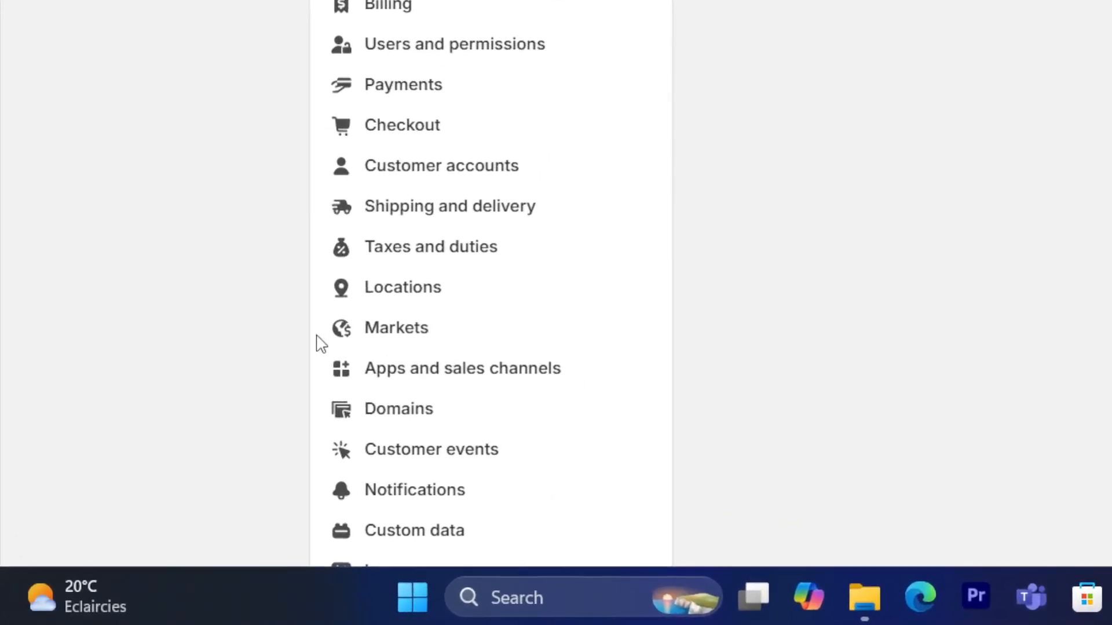
pyautogui.click(238, 469)
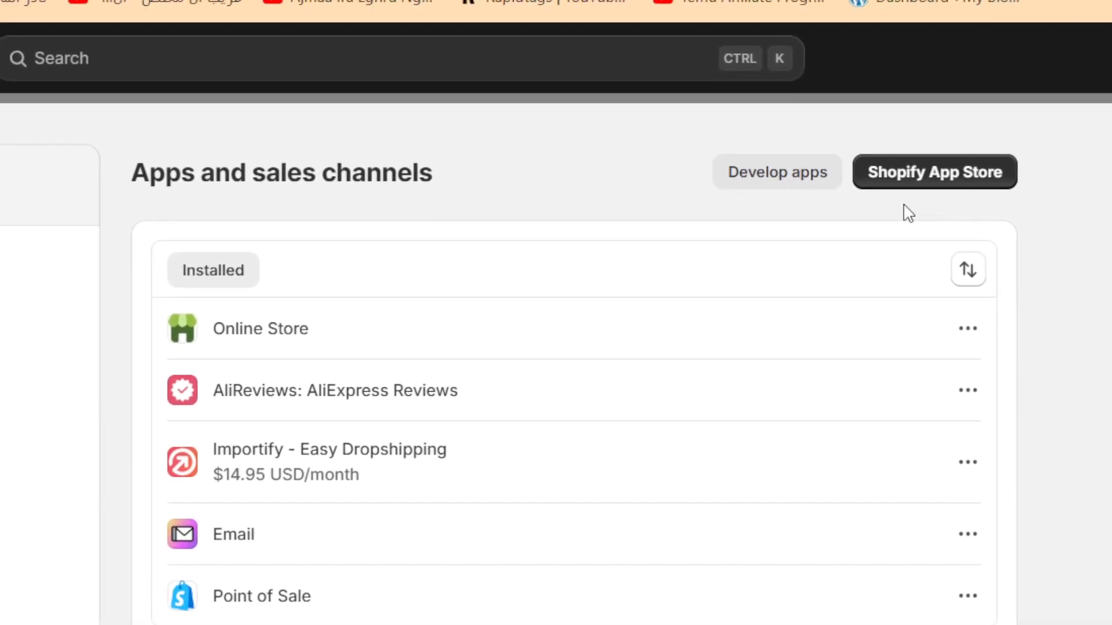
pyautogui.click(1024, 148)
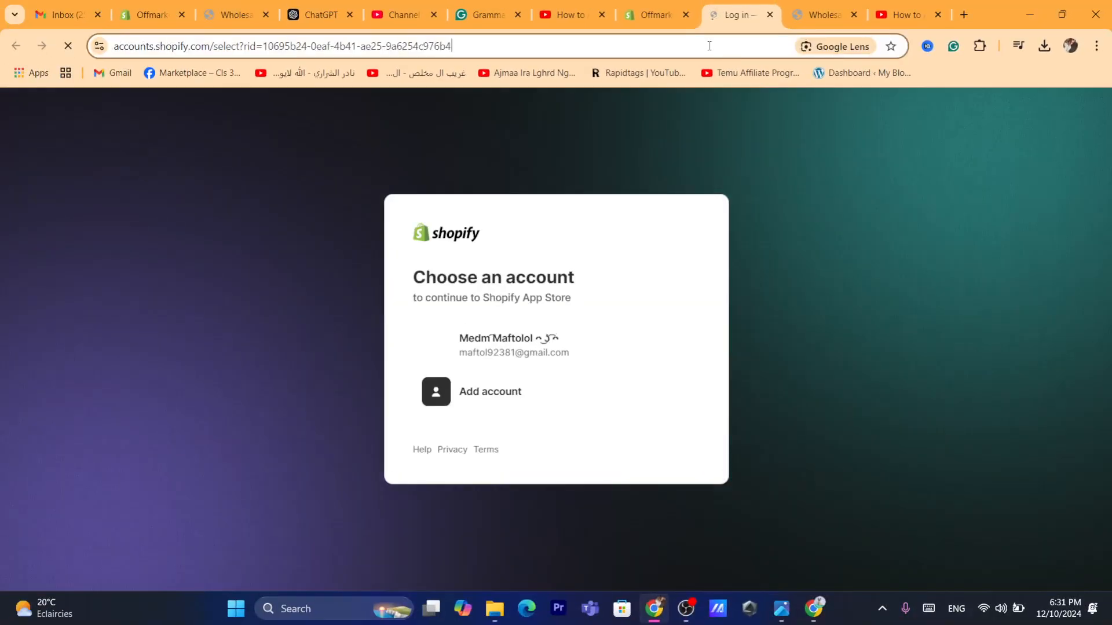
pyautogui.hotkey('ctrl', 'l')
pyautogui.write('d')
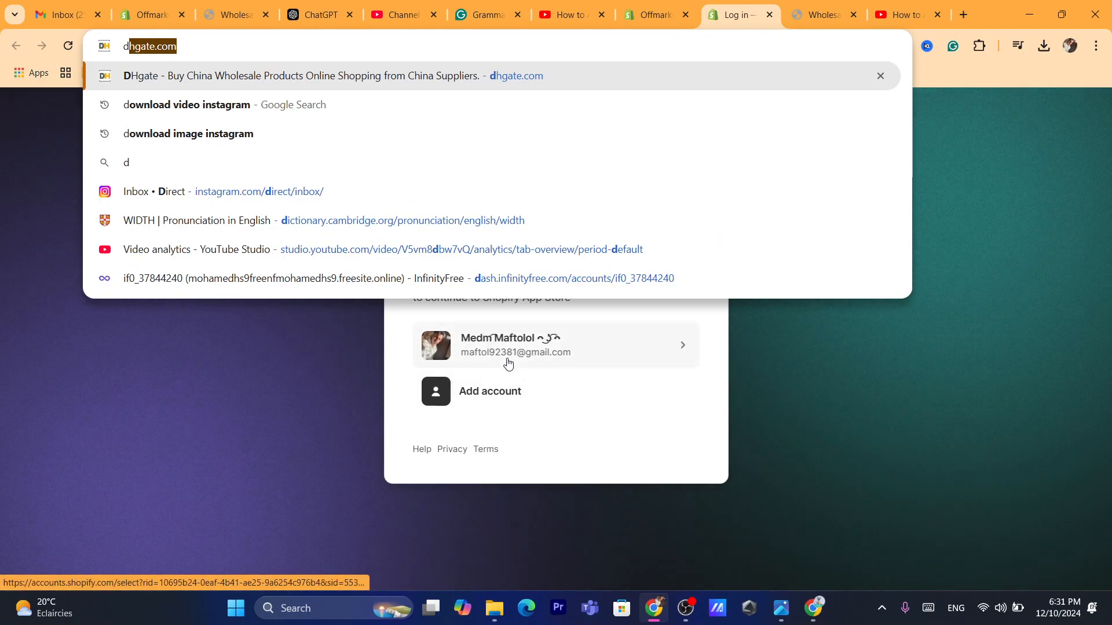
pyautogui.press('Return')
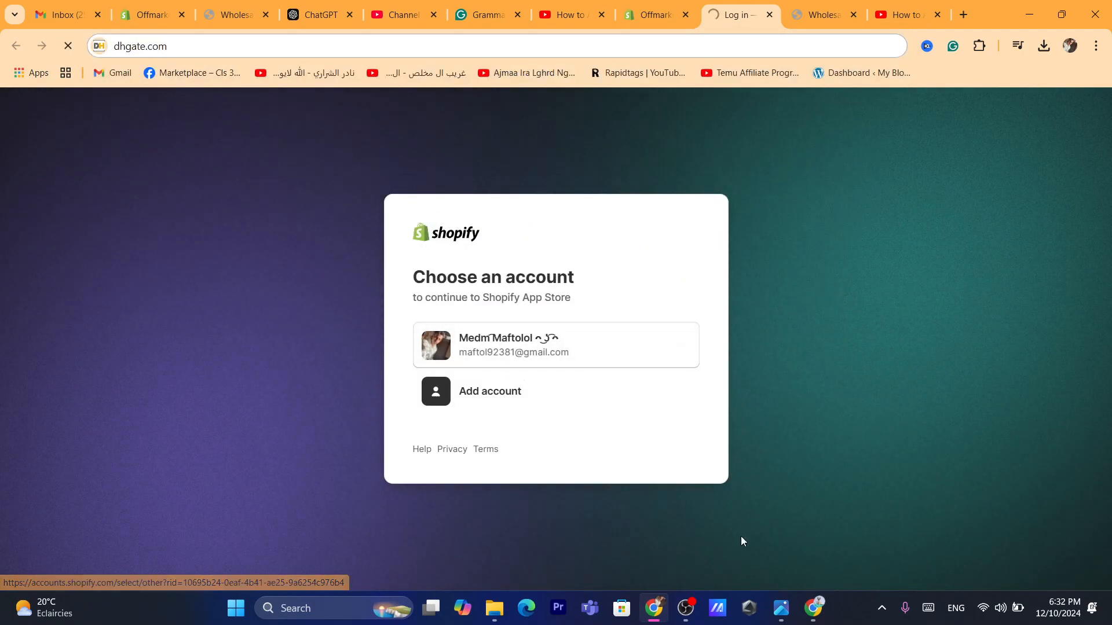
pyautogui.click(657, 611)
pyautogui.click(655, 609)
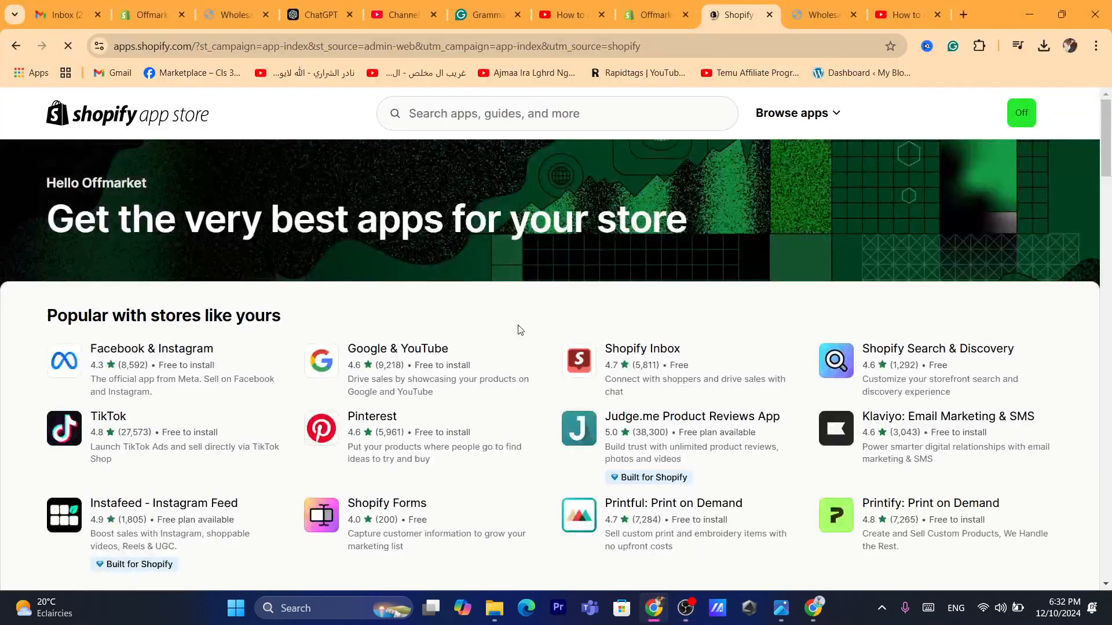
# Search the App Store for "affiliate" and open the GOAFFPRO - Affiliate Marketing app's page, reloading it.
pyautogui.write('affo')
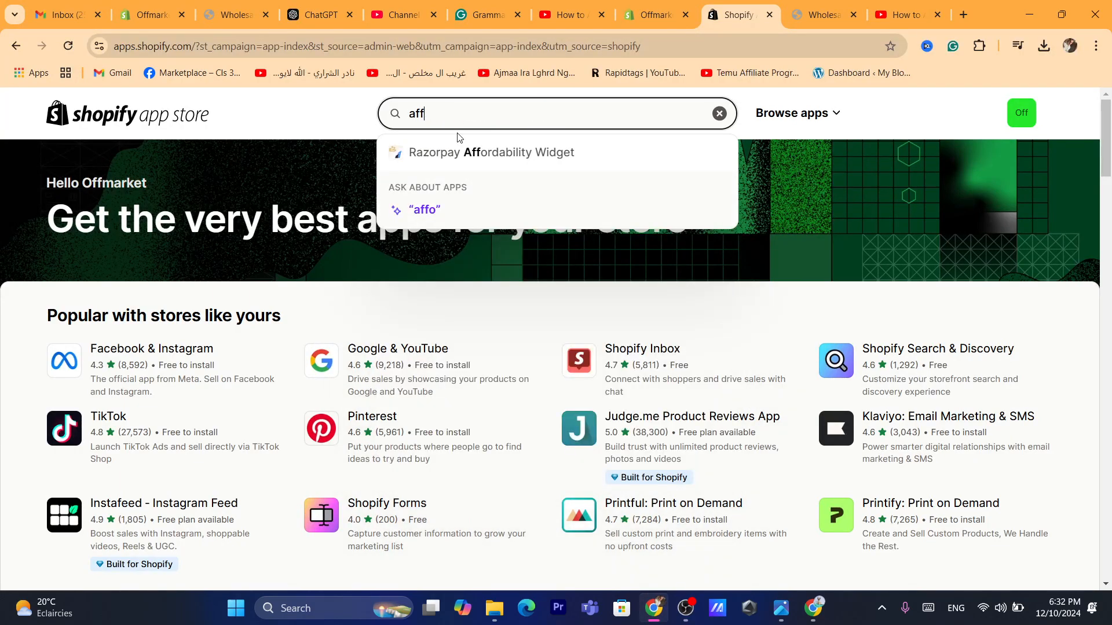
pyautogui.click(454, 158)
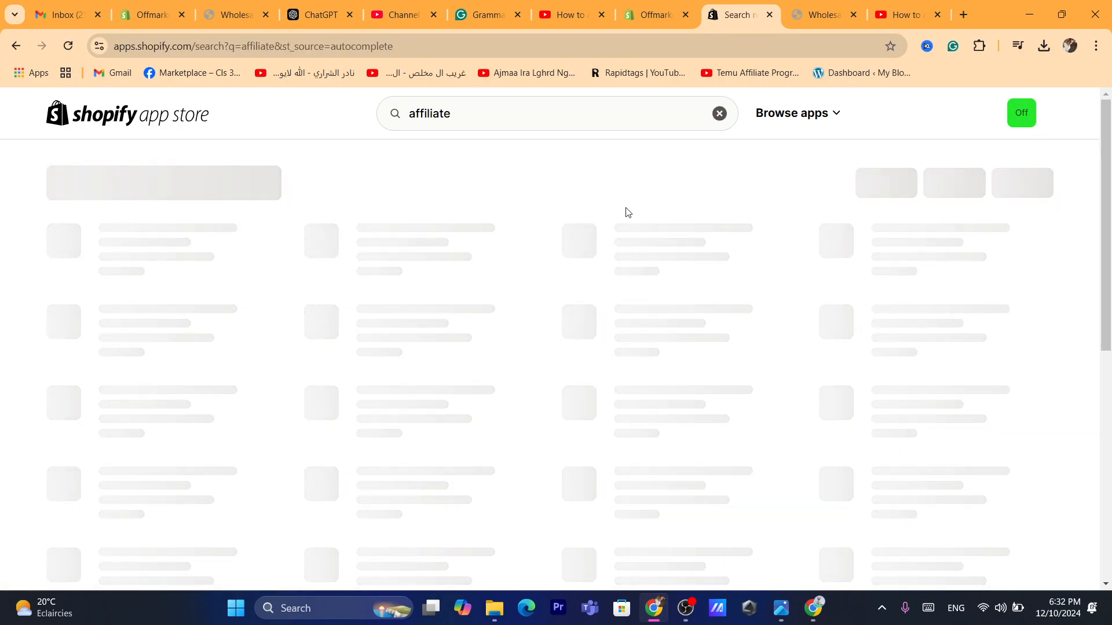
pyautogui.moveTo(1110, 135); pyautogui.dragTo(1110, 147)
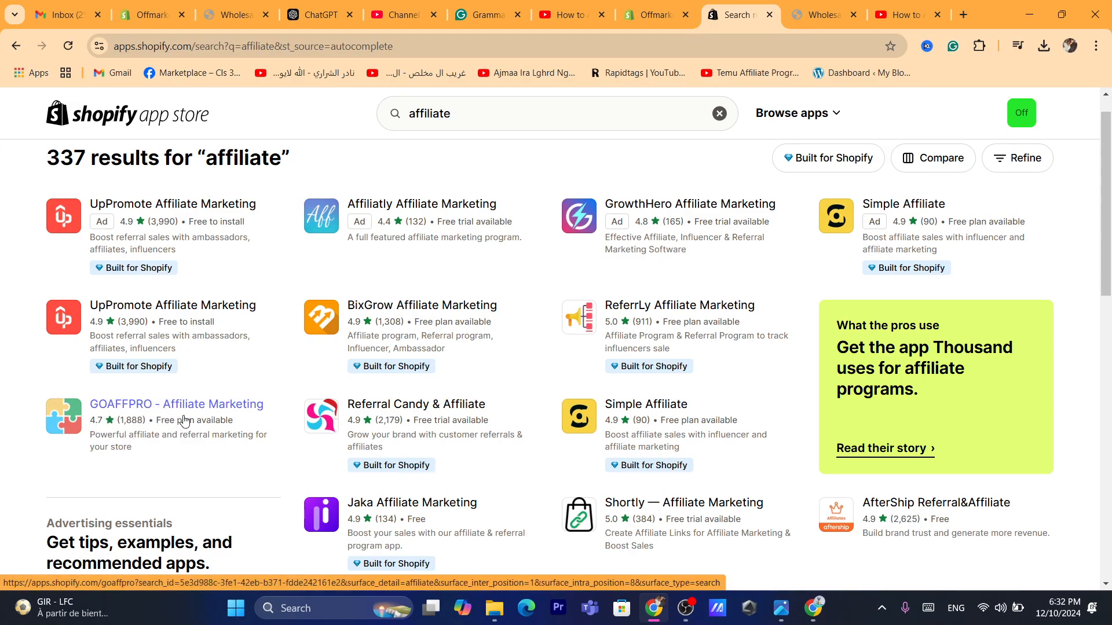
pyautogui.click(165, 405)
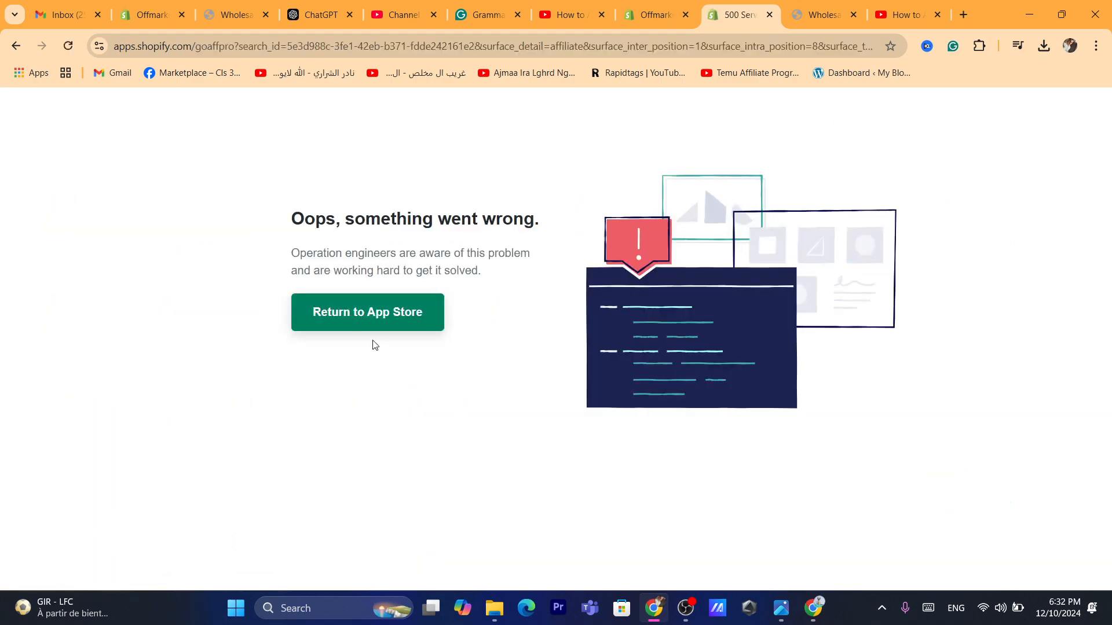
pyautogui.doubleClick(350, 207)
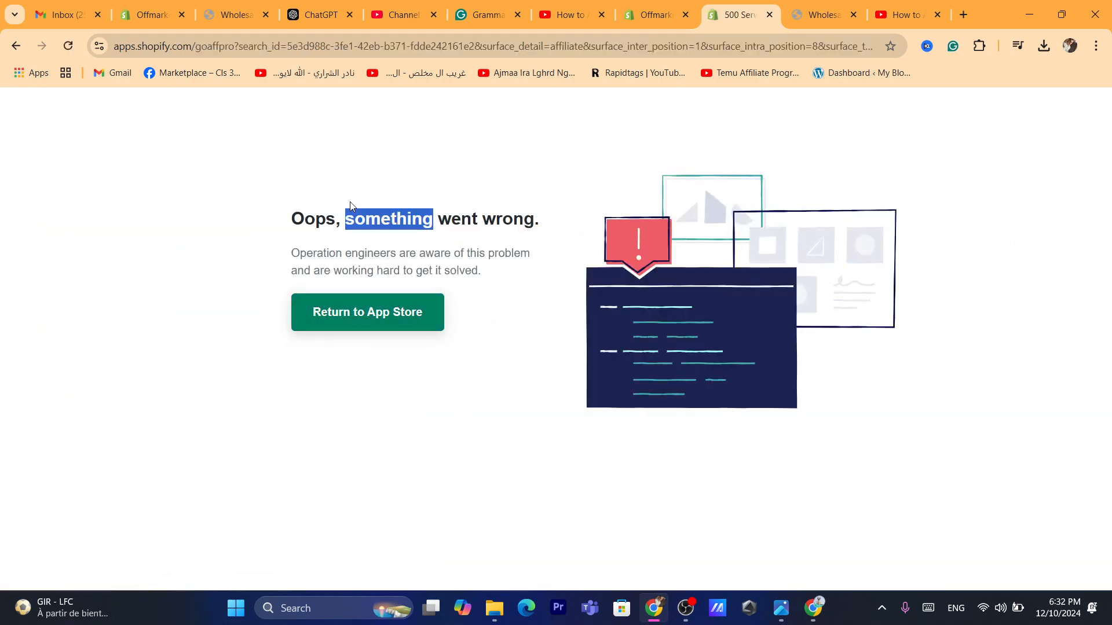
pyautogui.click(72, 47)
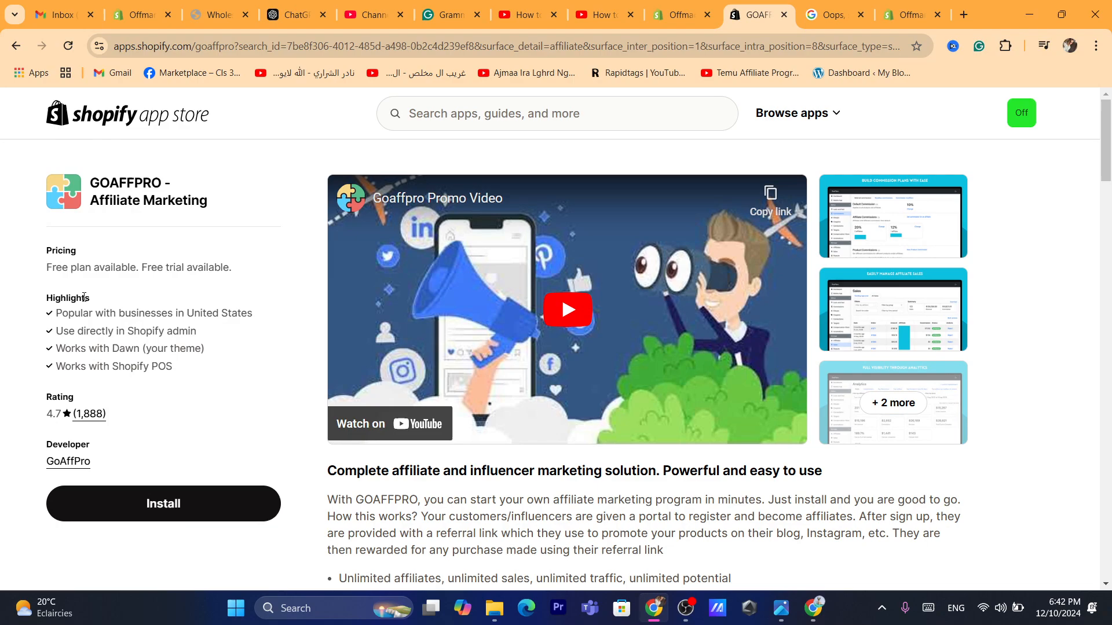
# Install the GOAFFPRO - Affiliate Marketing app on the Offmarket store, granting its requested data access.
pyautogui.click(165, 507)
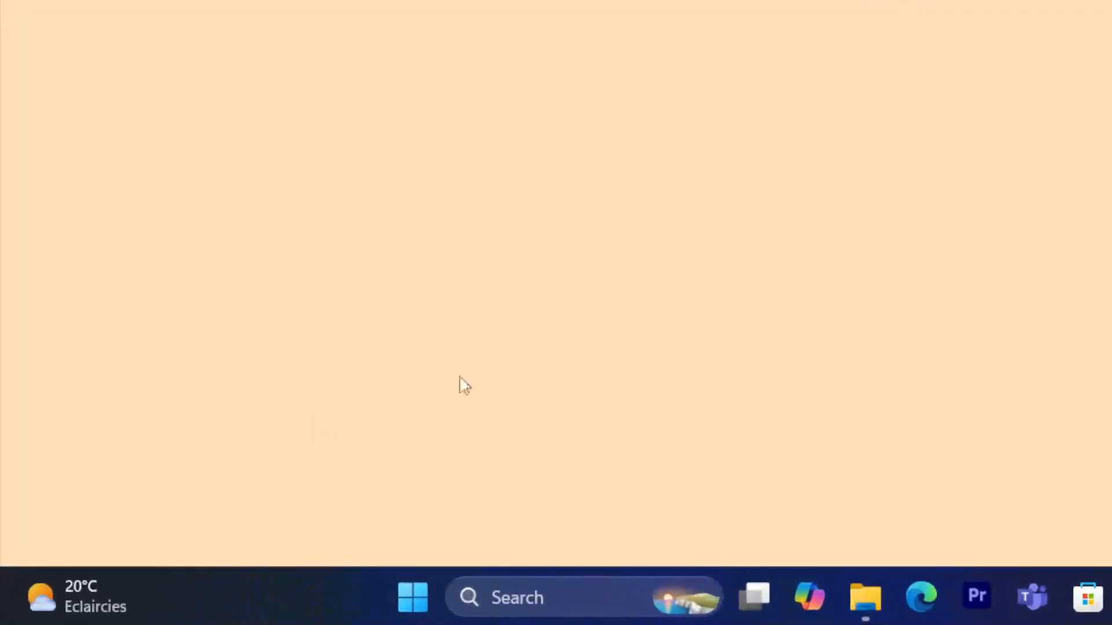
pyautogui.click(744, 12)
pyautogui.write('d')
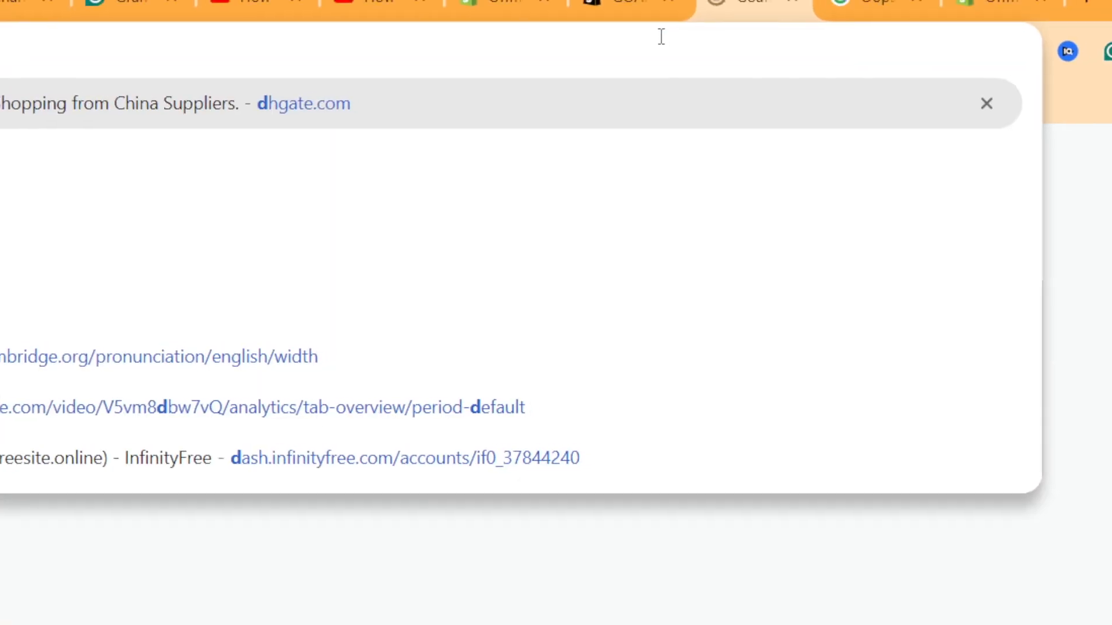
pyautogui.click(578, 591)
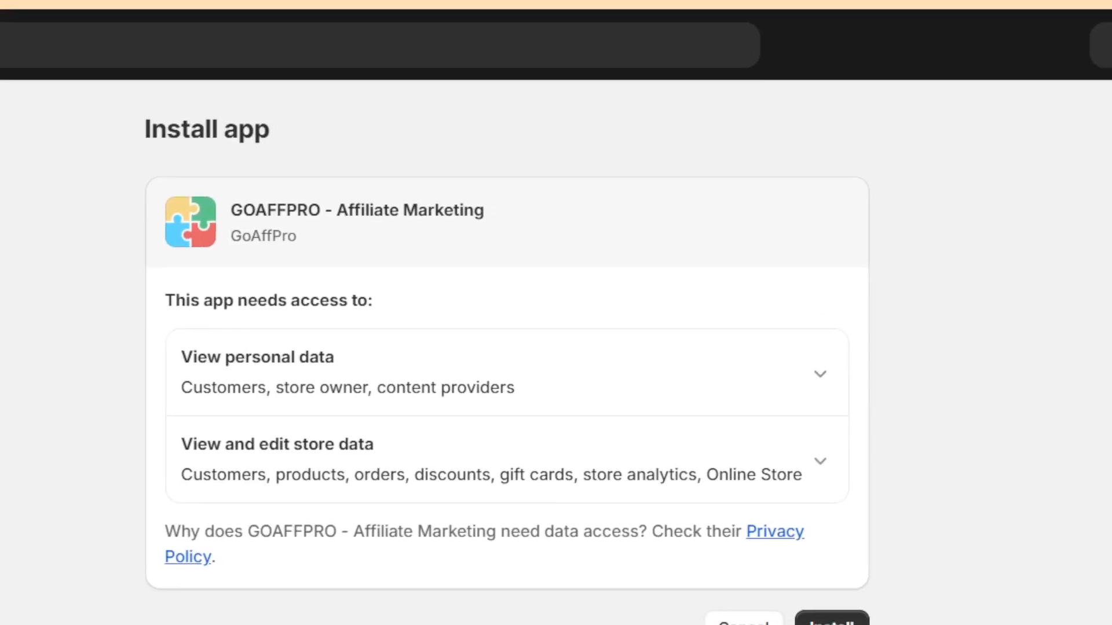
pyautogui.click(724, 497)
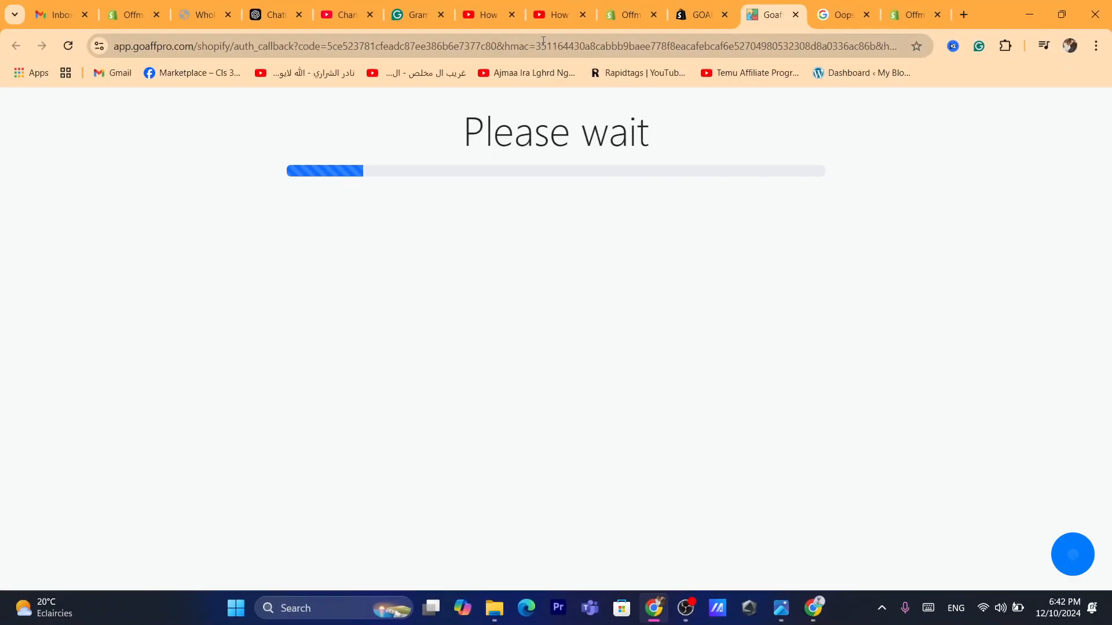
pyautogui.click(554, 51)
pyautogui.write('D')
pyautogui.click(500, 410)
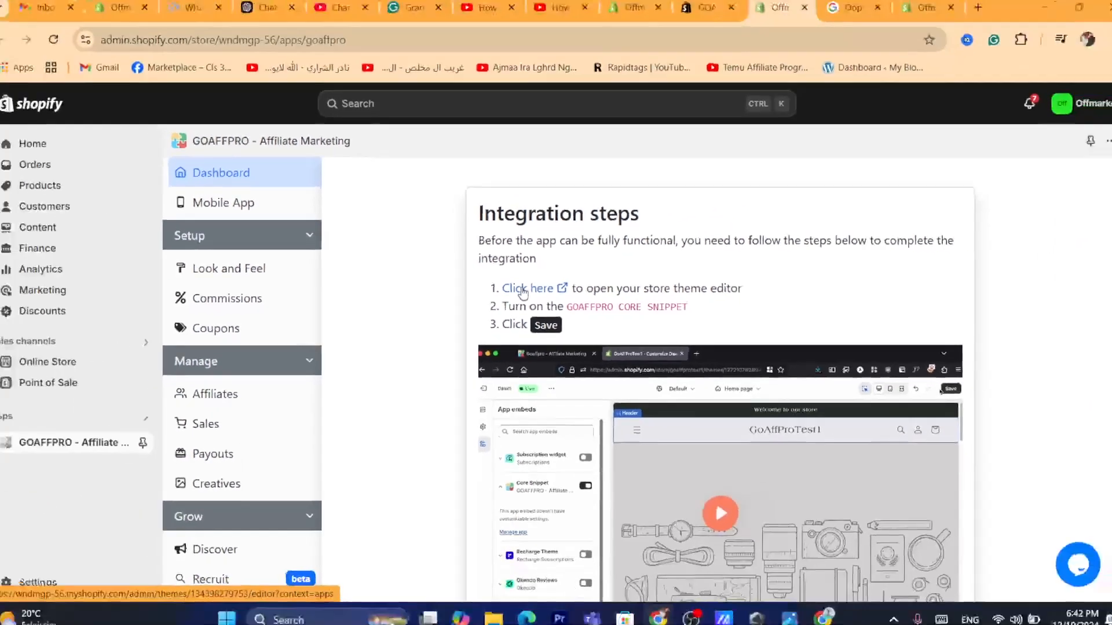
# Enable GOAFFPRO's Core Snippet app embed in the store's Dawn theme editor and save the theme.
pyautogui.click(503, 313)
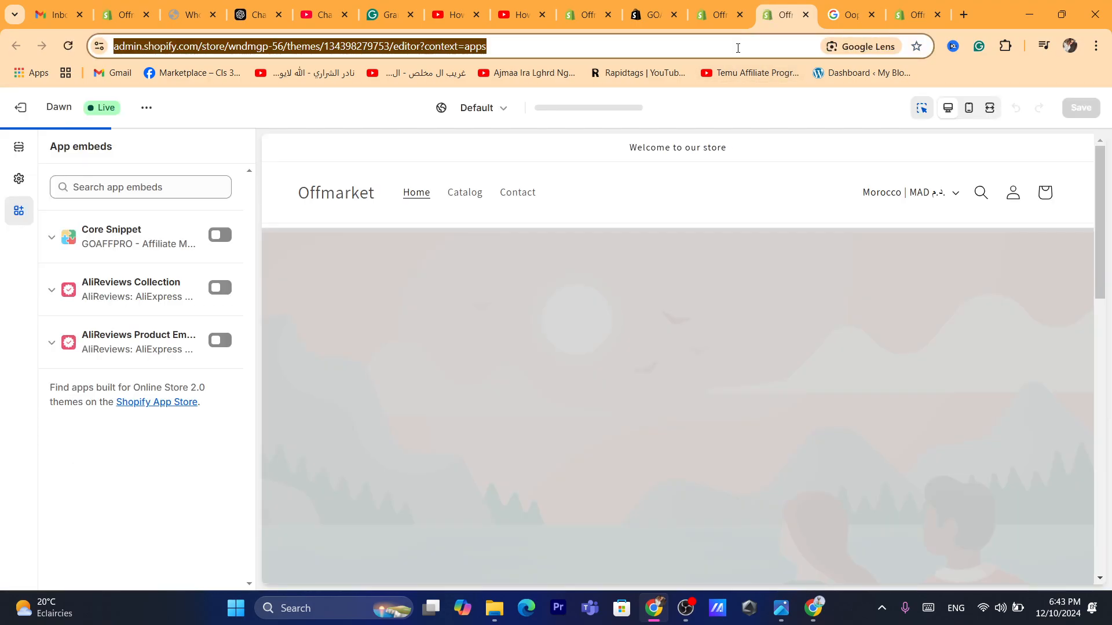
pyautogui.click(193, 451)
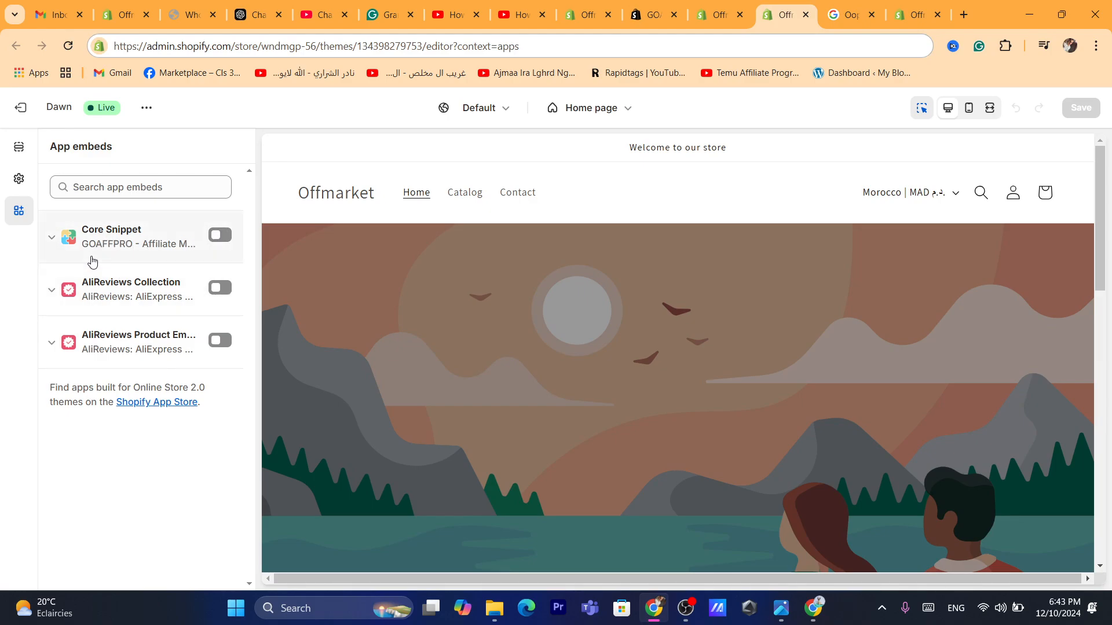
pyautogui.click(220, 235)
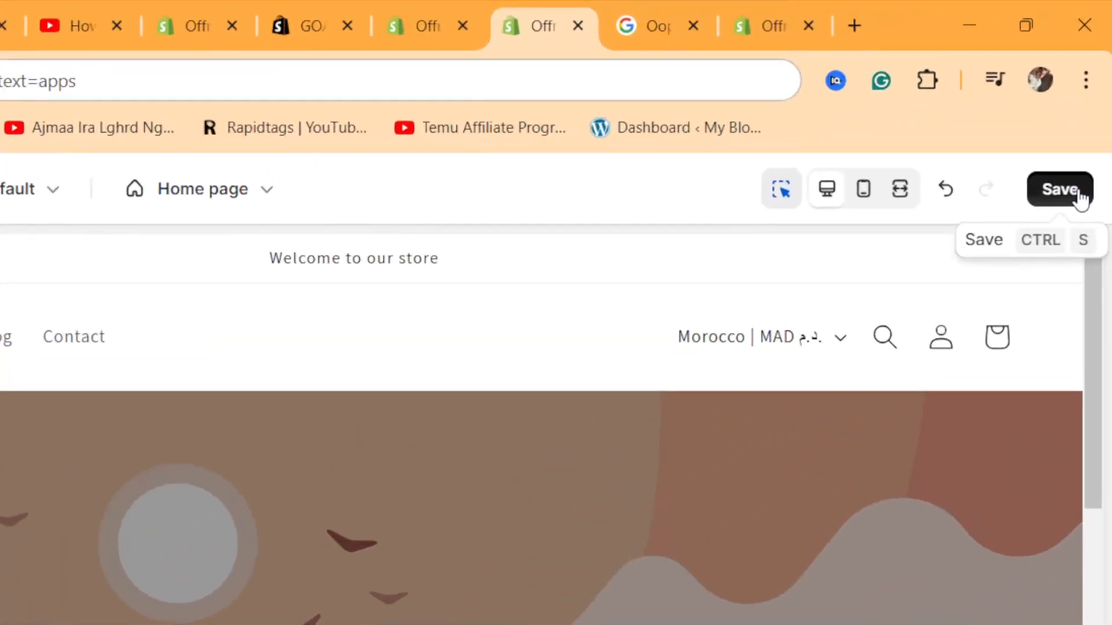
pyautogui.click(1088, 128)
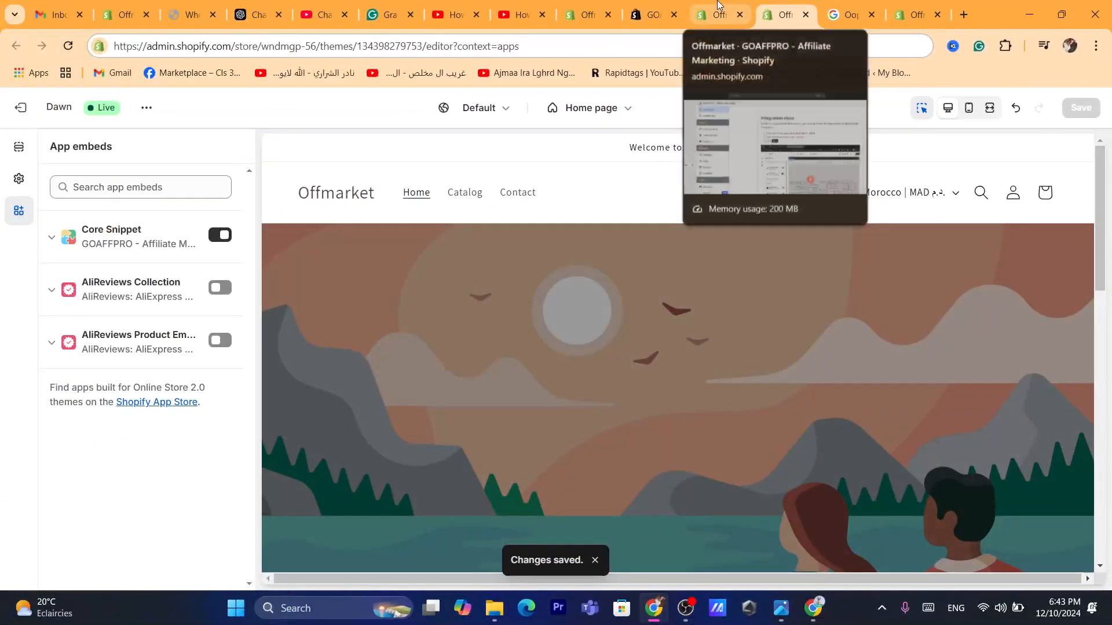
# Return to GOAFFPRO and start its basic setup, choosing "I know what affiliate marketing is, but I am new to this app".
pyautogui.click(718, 7)
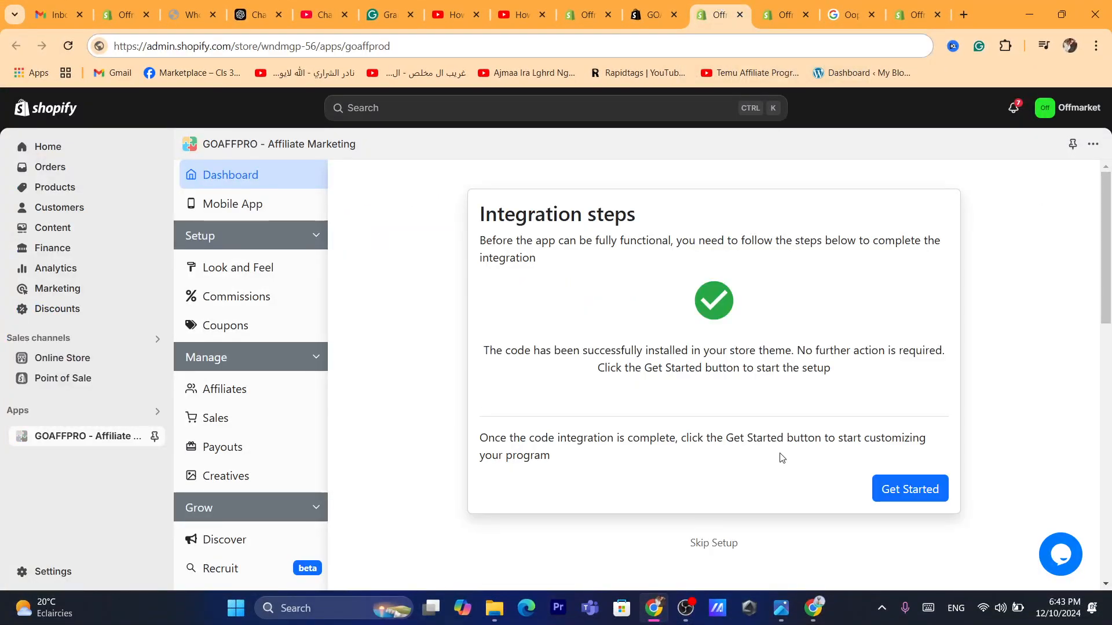
pyautogui.click(900, 496)
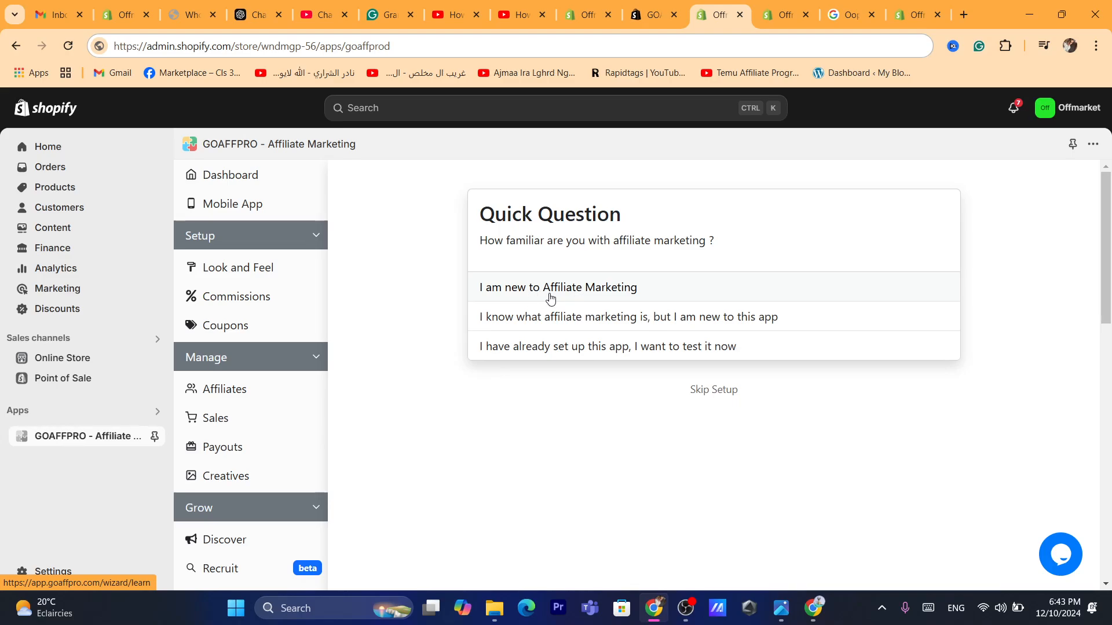
pyautogui.click(557, 329)
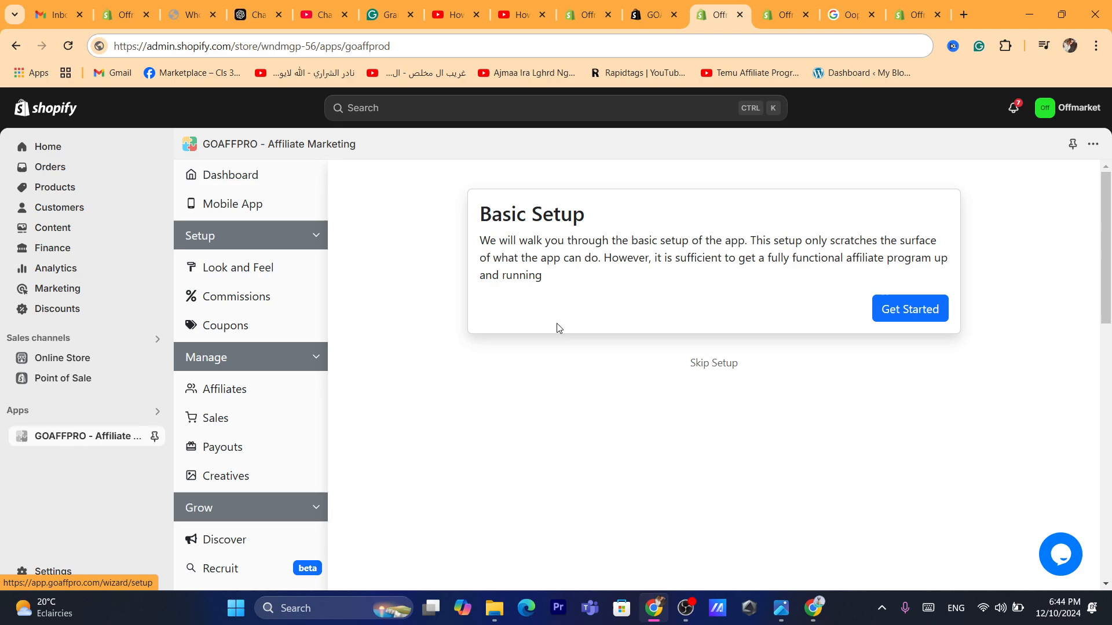
pyautogui.click(911, 309)
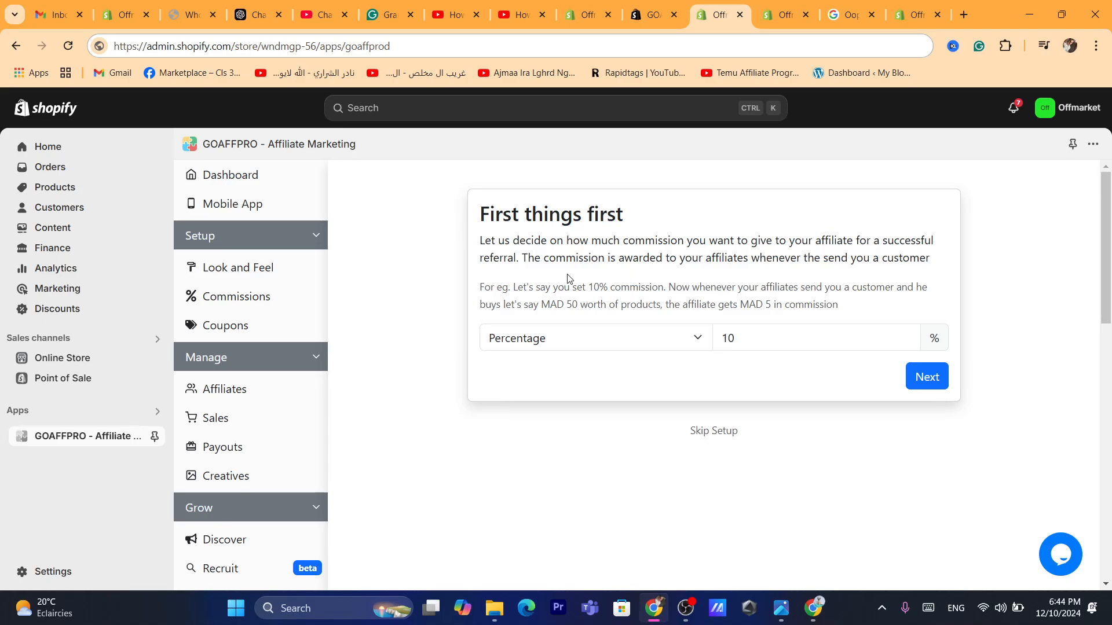
# Set the affiliate commission to a percentage of 9%, review the example payout, and continue to the coupon settings.
pyautogui.moveTo(546, 262); pyautogui.dragTo(633, 263)
pyautogui.click(633, 264)
pyautogui.click(602, 333)
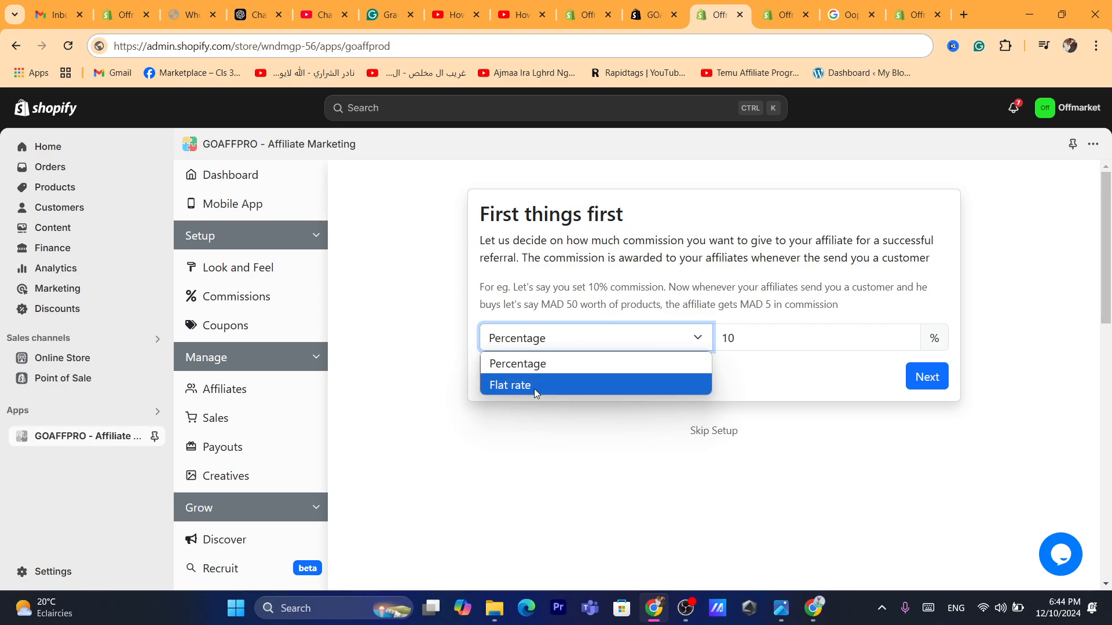
pyautogui.click(566, 362)
pyautogui.doubleClick(731, 336)
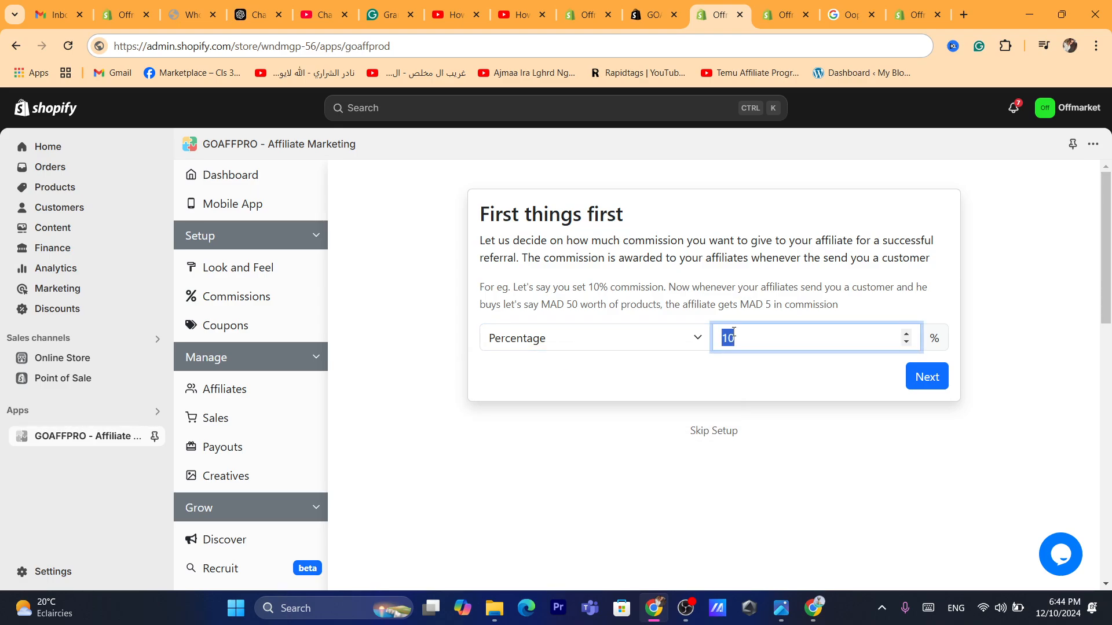
pyautogui.write('9')
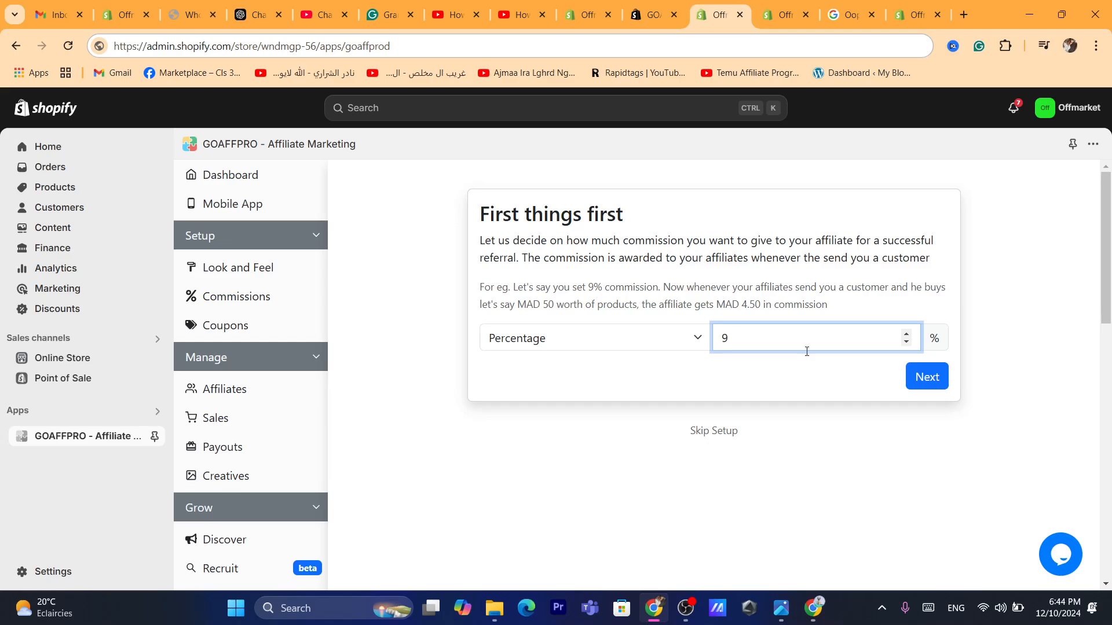
pyautogui.click(810, 362)
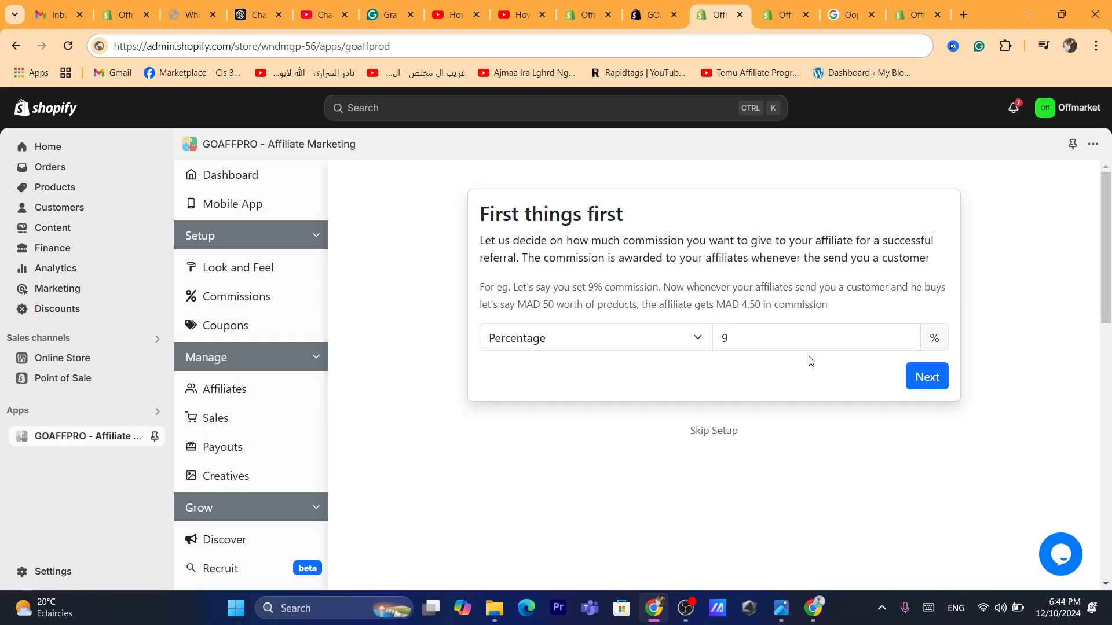
pyautogui.moveTo(534, 304); pyautogui.dragTo(563, 305)
pyautogui.click(562, 305)
pyautogui.moveTo(714, 306); pyautogui.dragTo(777, 306)
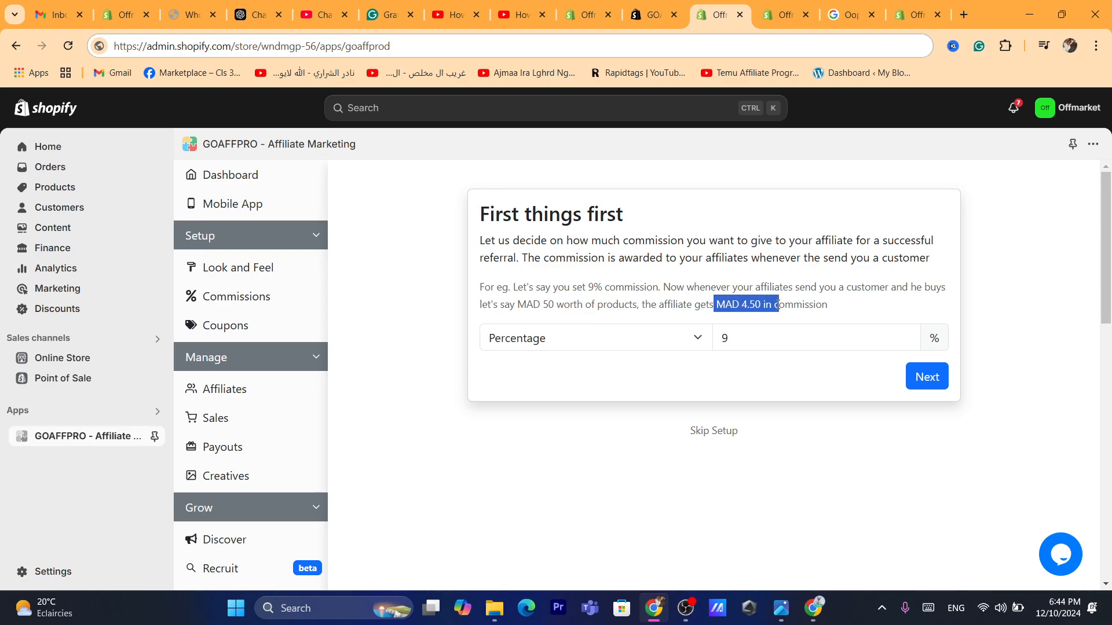
pyautogui.click(787, 311)
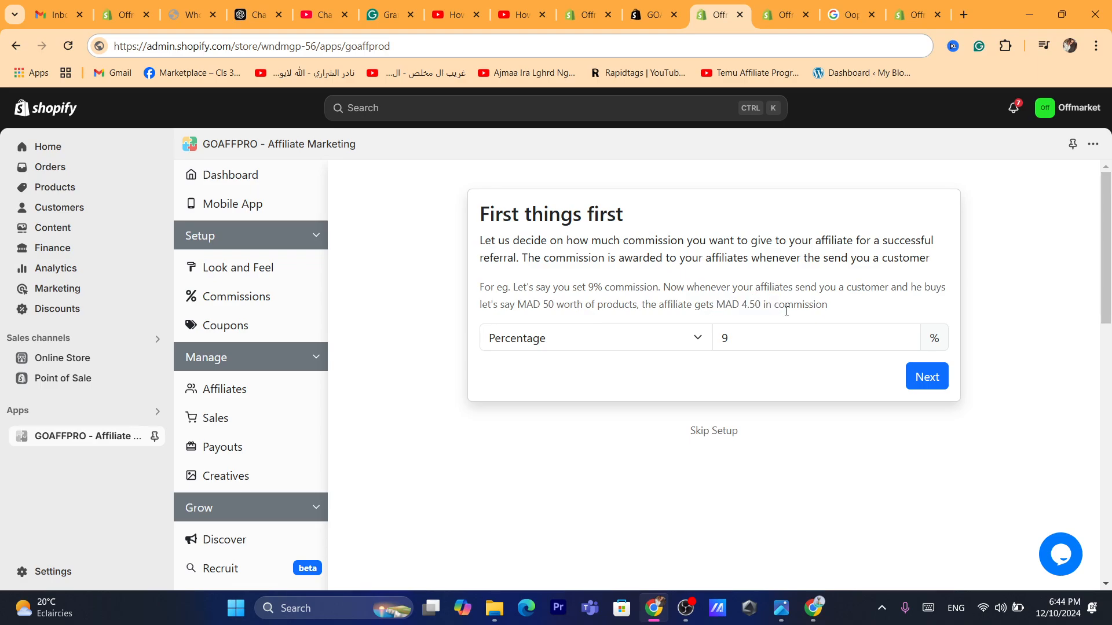
pyautogui.click(924, 377)
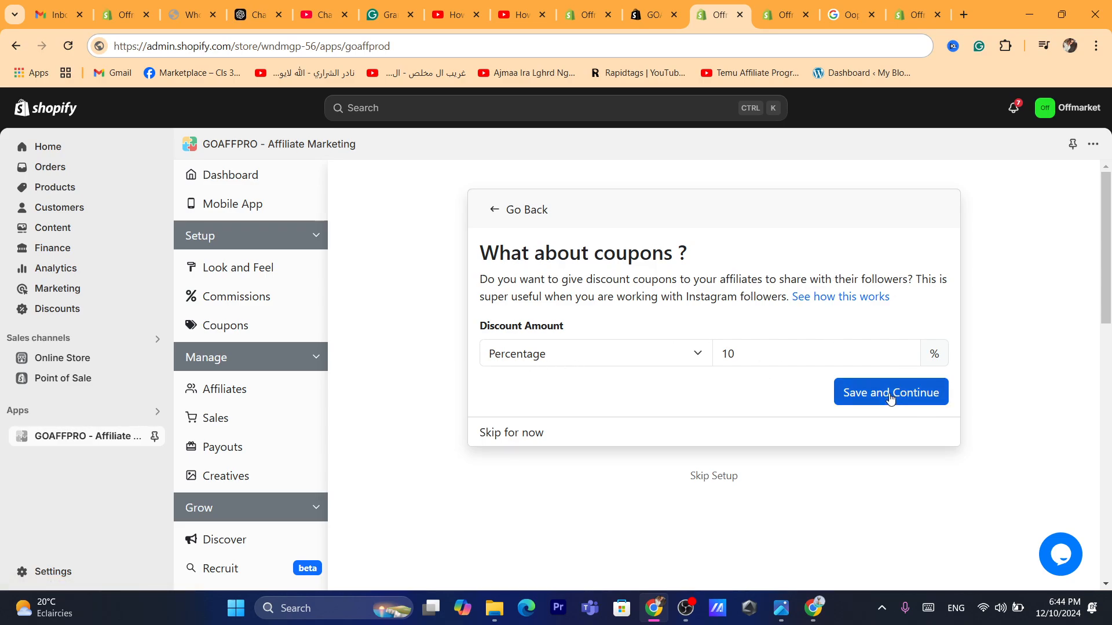
# Set the affiliate coupon's discount amount to 5% and save it to continue the setup.
pyautogui.doubleClick(748, 363)
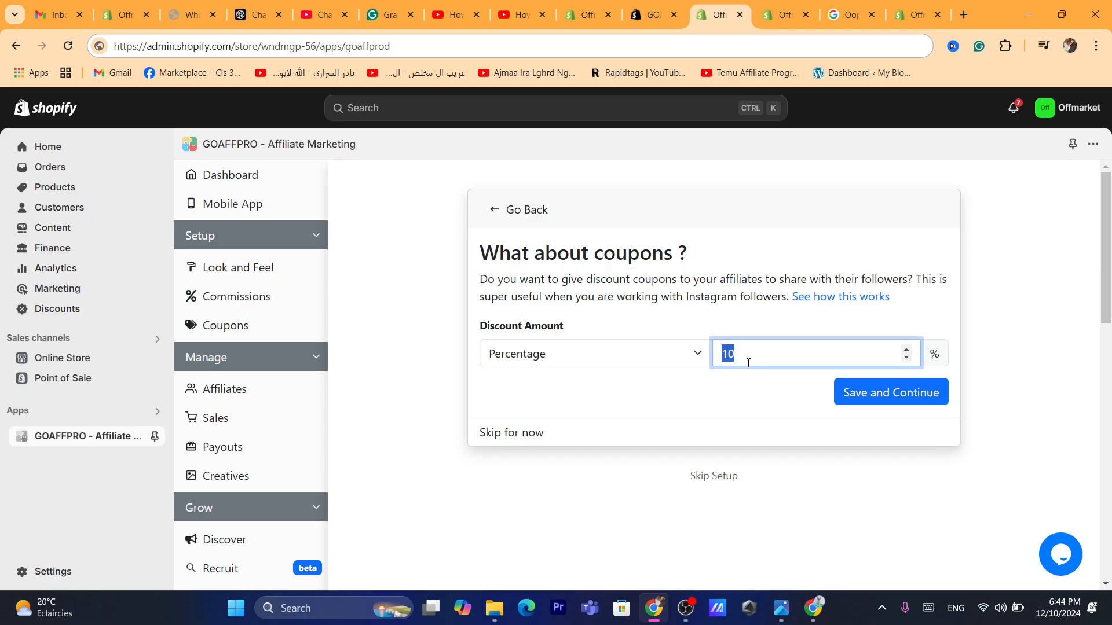
pyautogui.write('5')
pyautogui.click(907, 391)
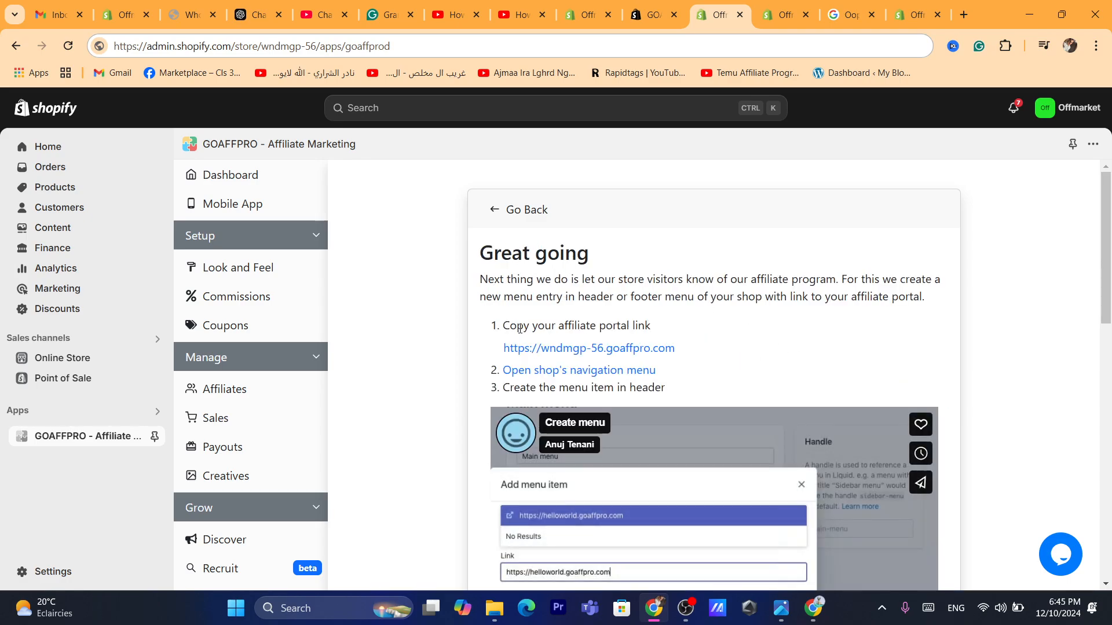
# Copy the store's affiliate portal link from the GOAFFPRO setup instructions.
pyautogui.moveTo(519, 329); pyautogui.dragTo(503, 327)
pyautogui.click(658, 329)
pyautogui.tripleClick(626, 326)
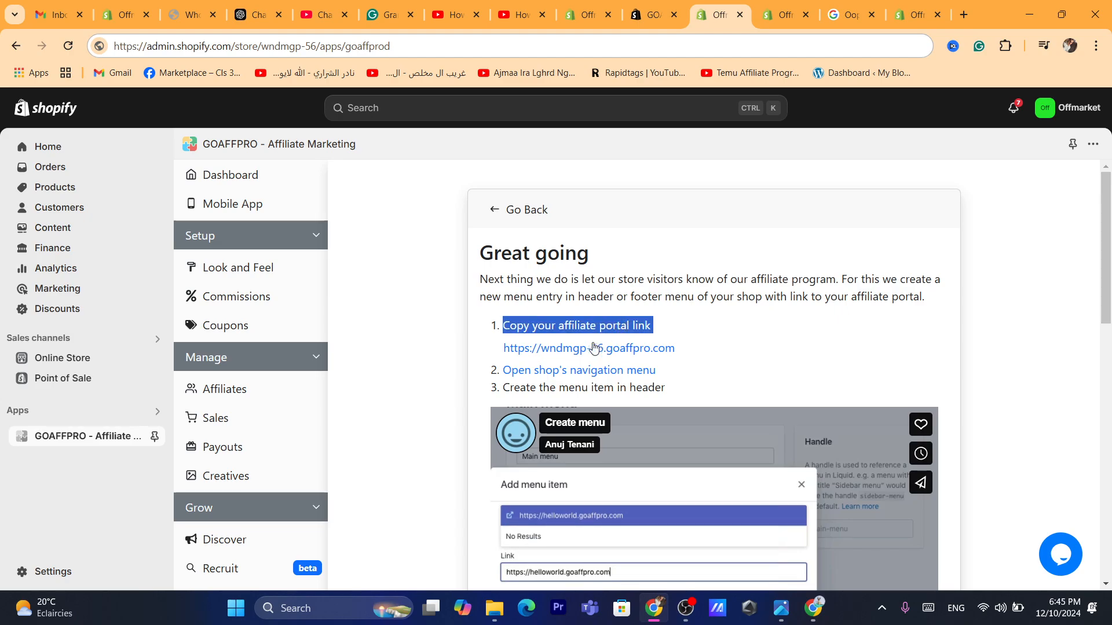
pyautogui.click(517, 322)
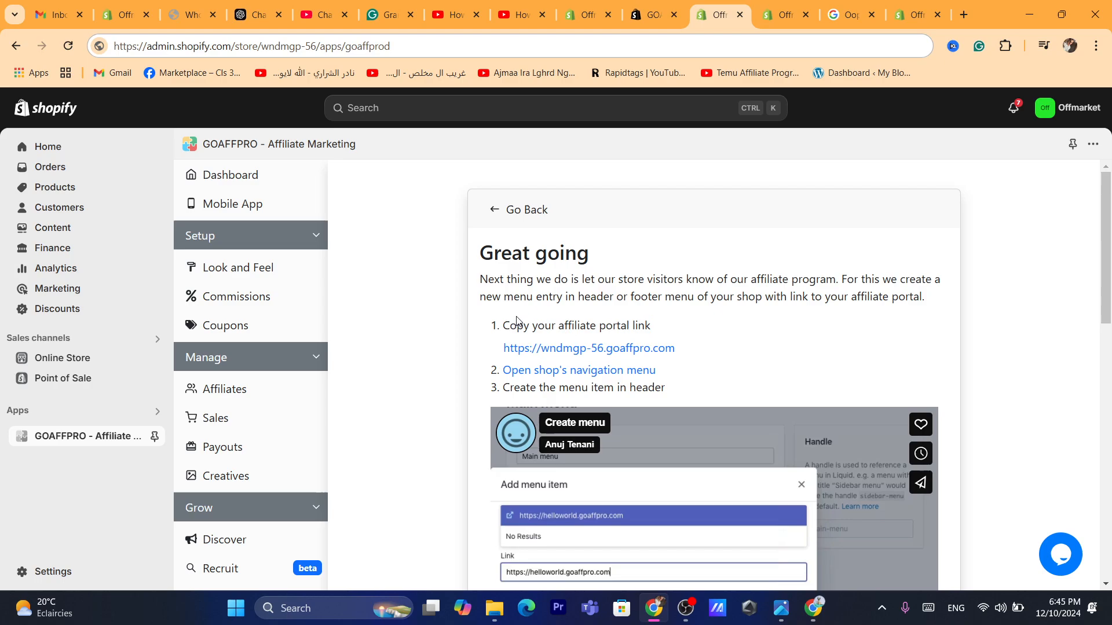
pyautogui.scroll(-2, 617, 245)
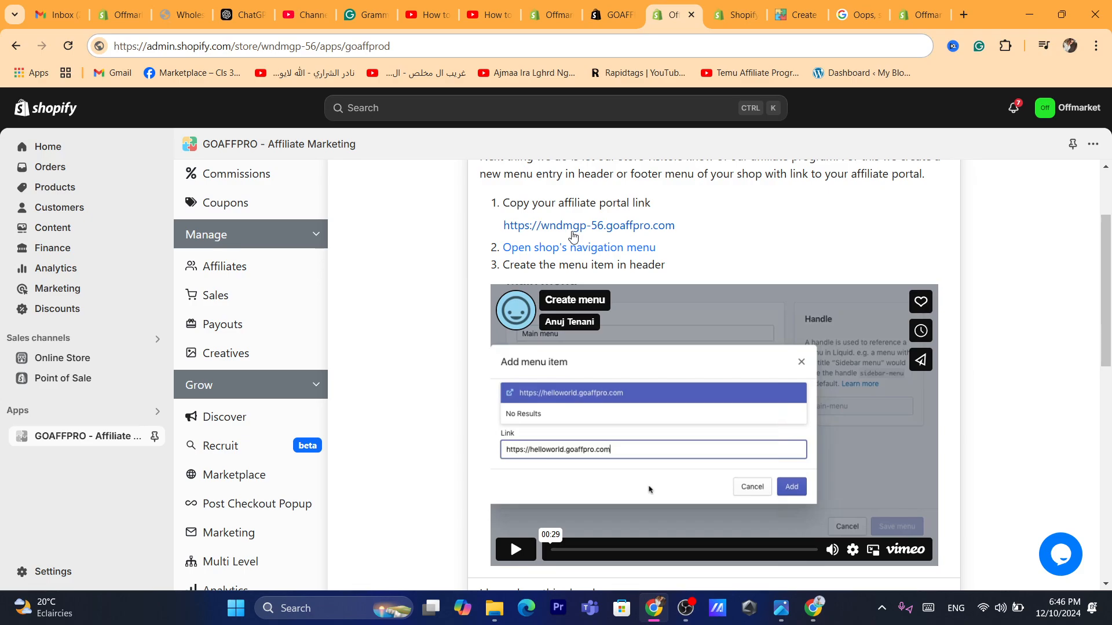
pyautogui.click(598, 231)
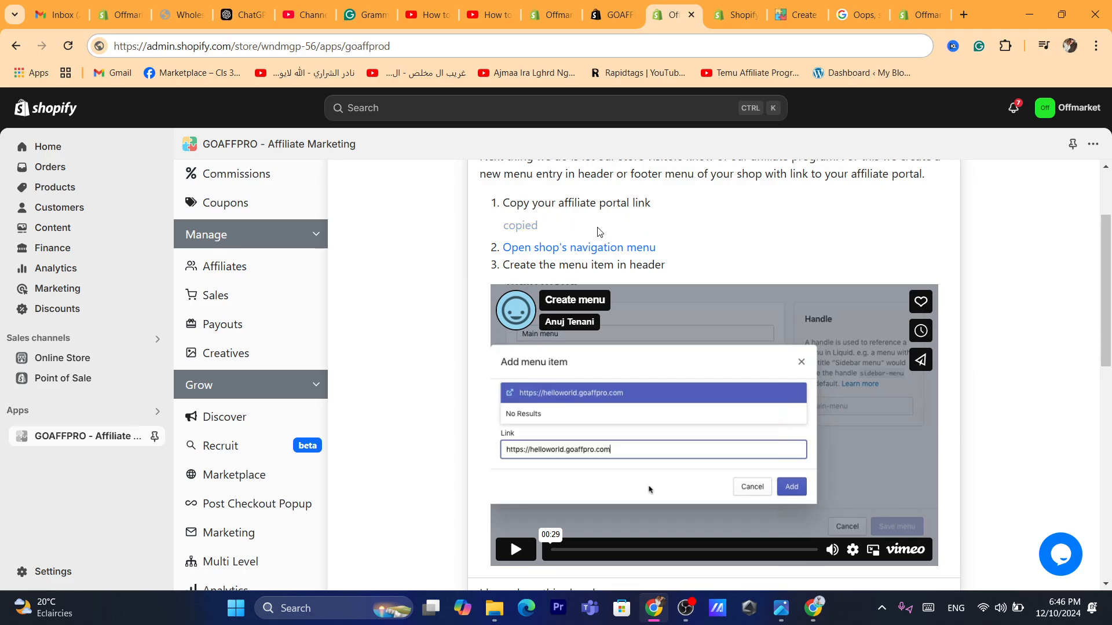
# Load the copied affiliate portal link in place of the Main menu page and examine the portal's commission headline.
pyautogui.click(751, 7)
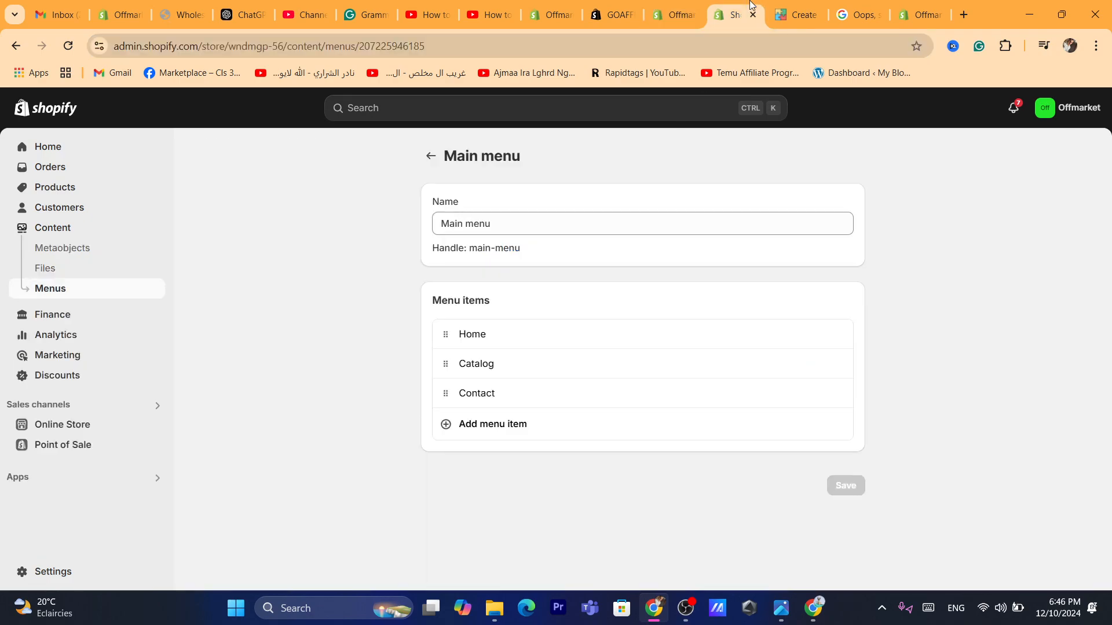
pyautogui.click(691, 46)
pyautogui.write('https://wndmgp-56.goaffpro.com')
pyautogui.press('Return')
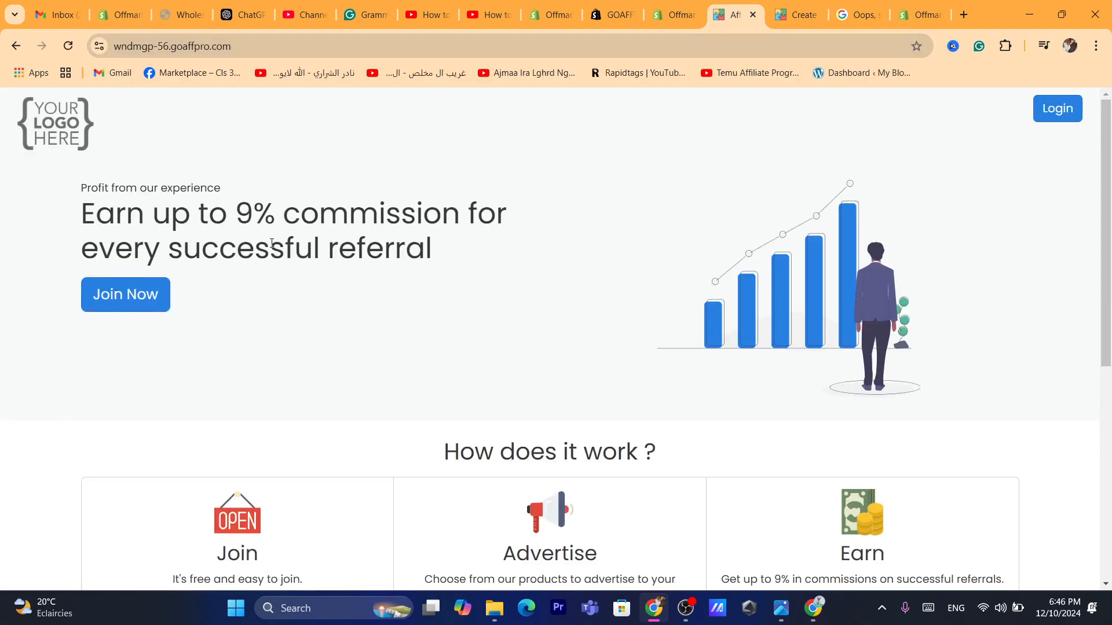
pyautogui.moveTo(65, 206); pyautogui.dragTo(475, 261)
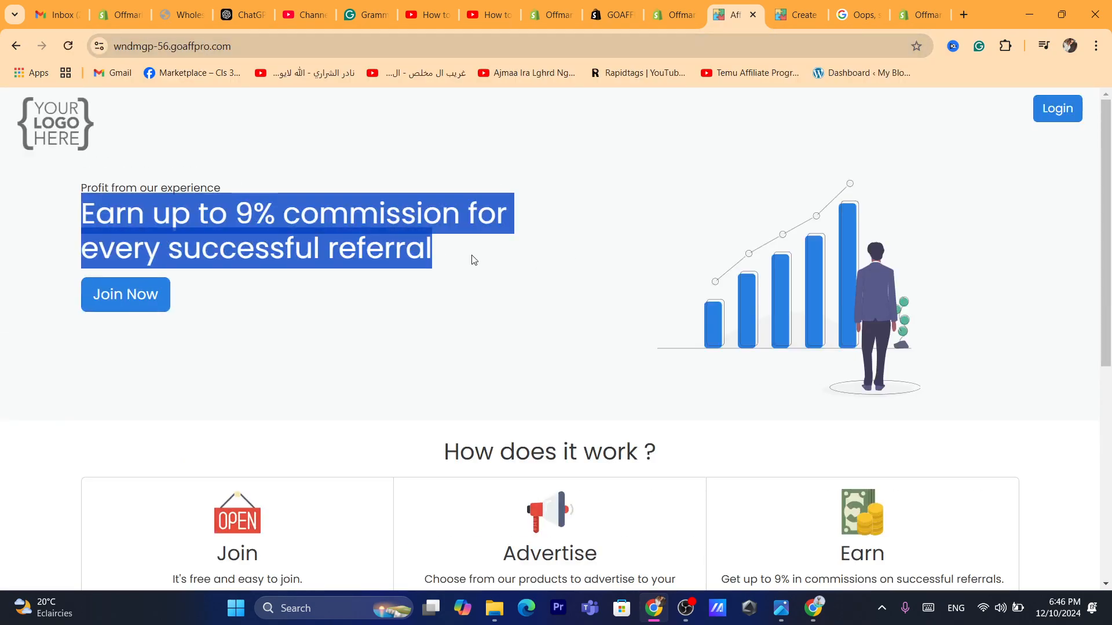
pyautogui.click(473, 260)
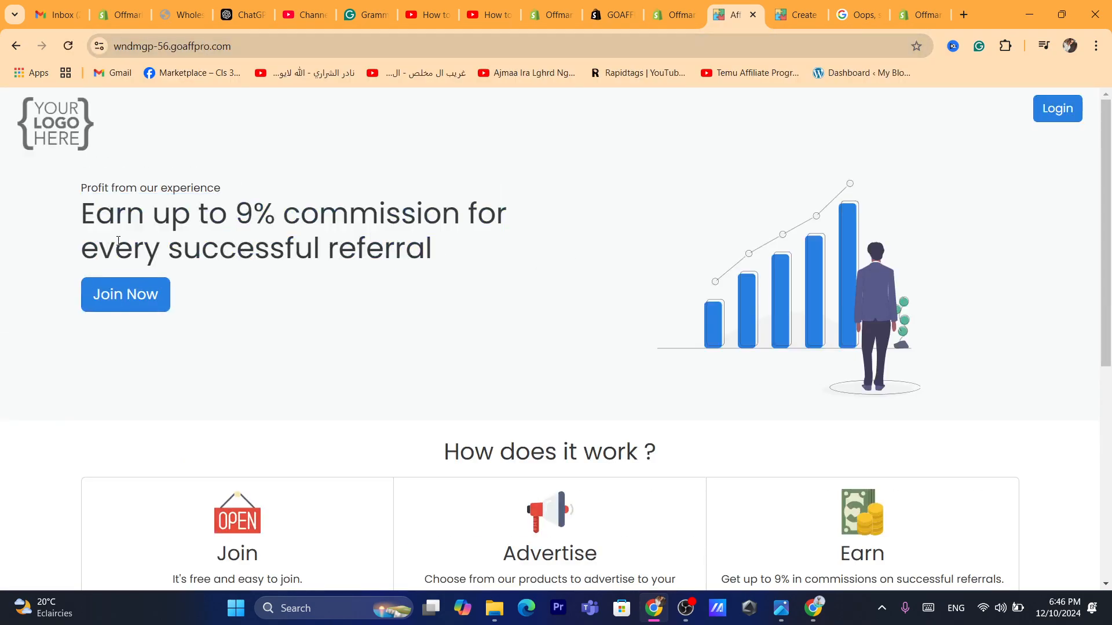
# Open the affiliate portal's Create Account form, review it, and return to the GOAFFPRO setup instructions.
pyautogui.click(116, 281)
pyautogui.click(428, 264)
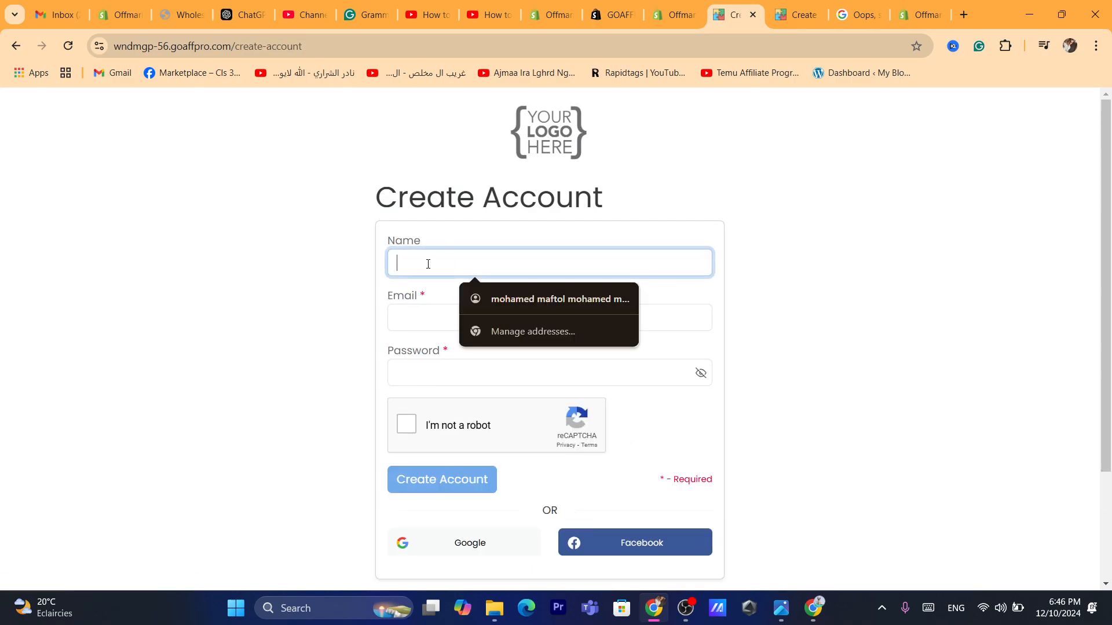
pyautogui.tripleClick(602, 197)
pyautogui.click(778, 205)
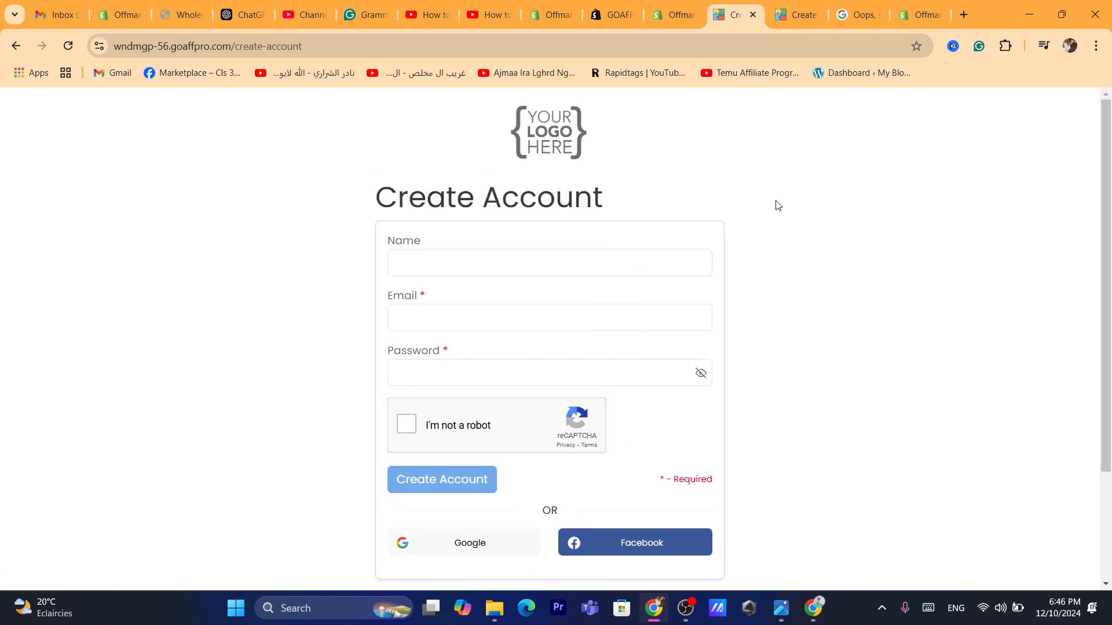
pyautogui.tripleClick(532, 199)
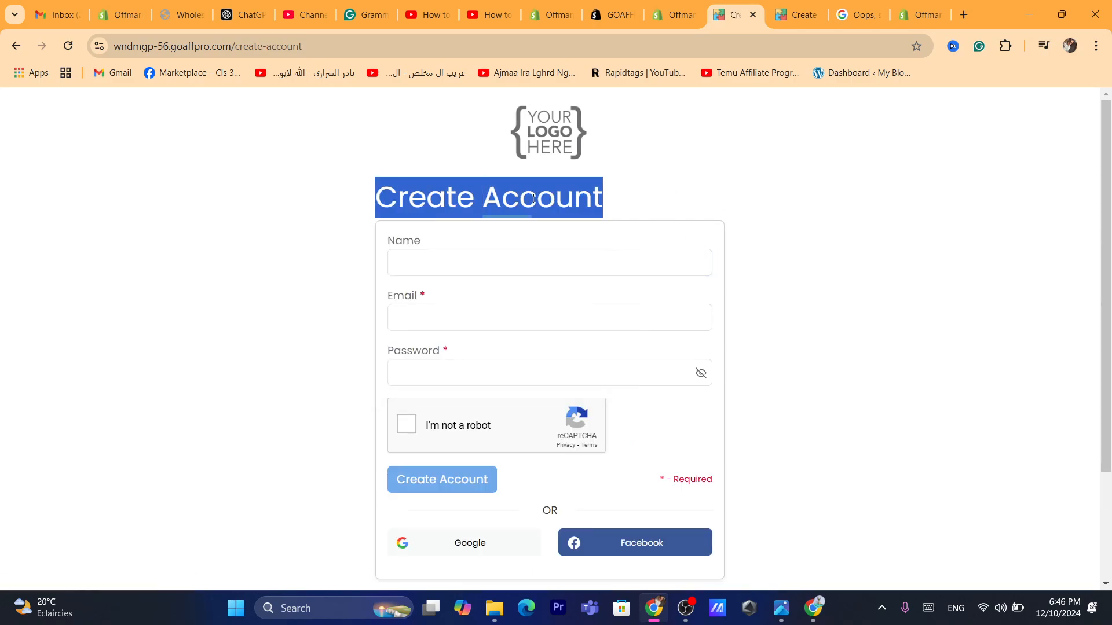
pyautogui.click(794, 205)
pyautogui.moveTo(669, 5)
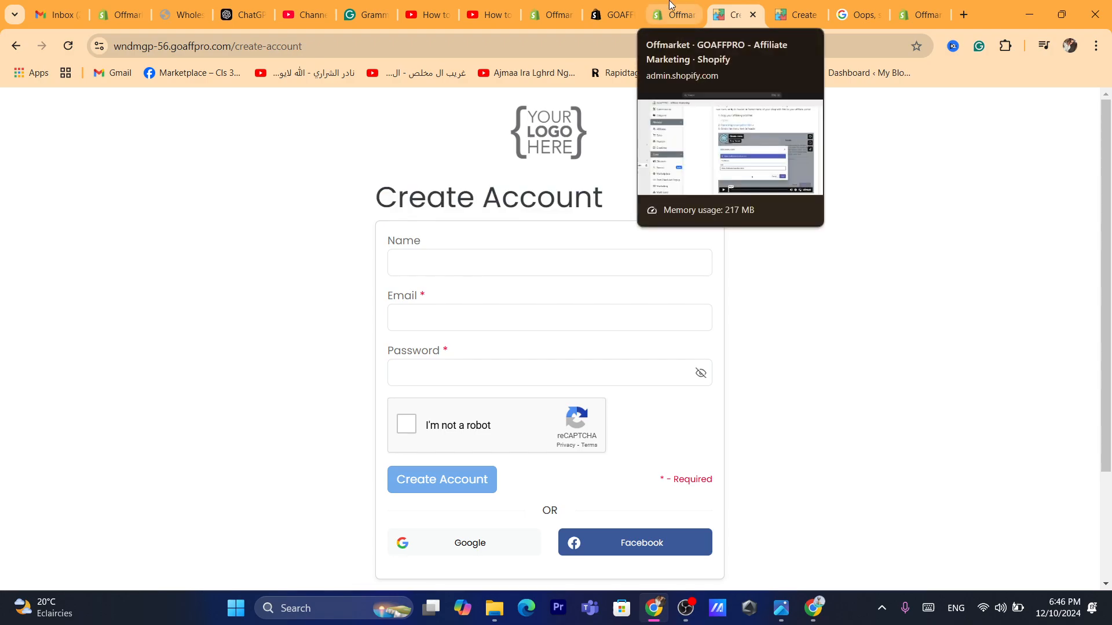
pyautogui.click(669, 5)
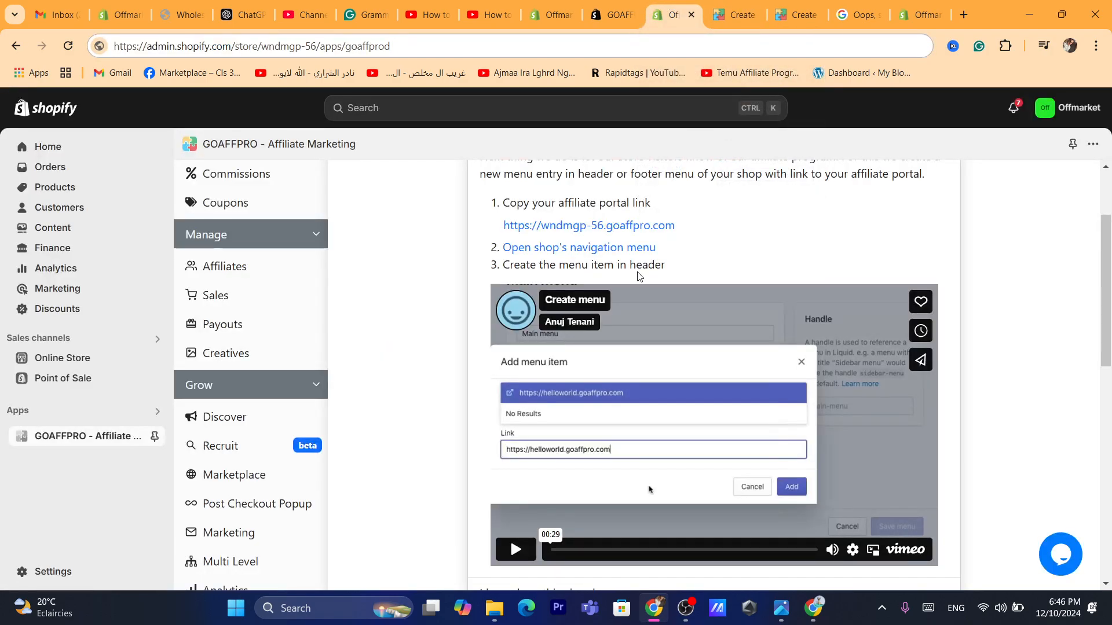
# Open the shop's navigation menus from the GOAFFPRO setup instructions and open the Main menu for editing.
pyautogui.doubleClick(613, 201)
pyautogui.tripleClick(613, 201)
pyautogui.click(673, 206)
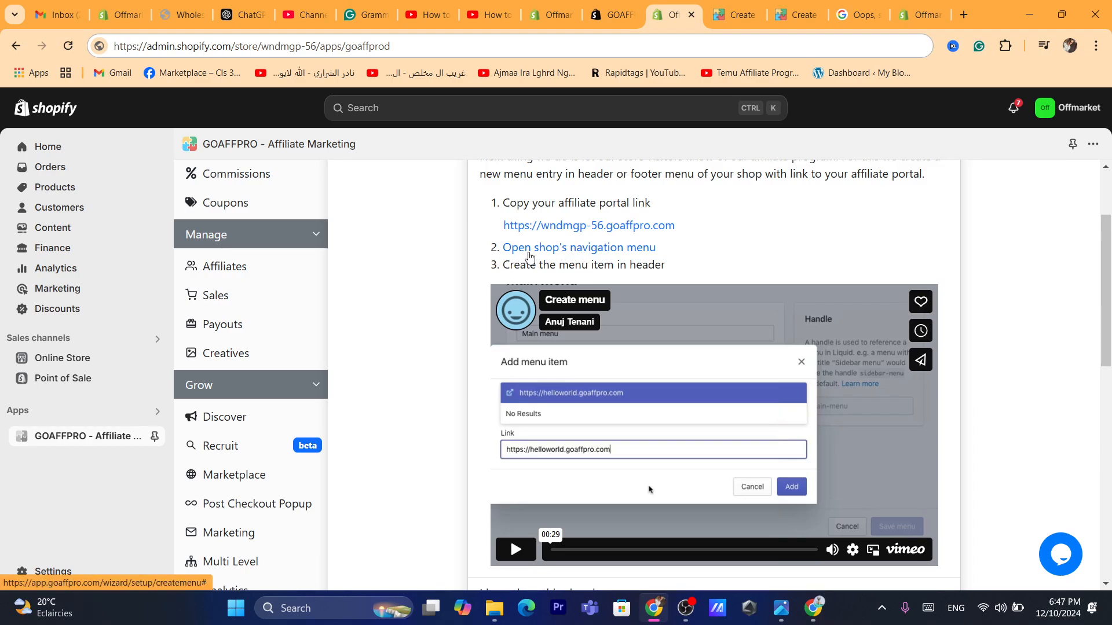
pyautogui.click(531, 256)
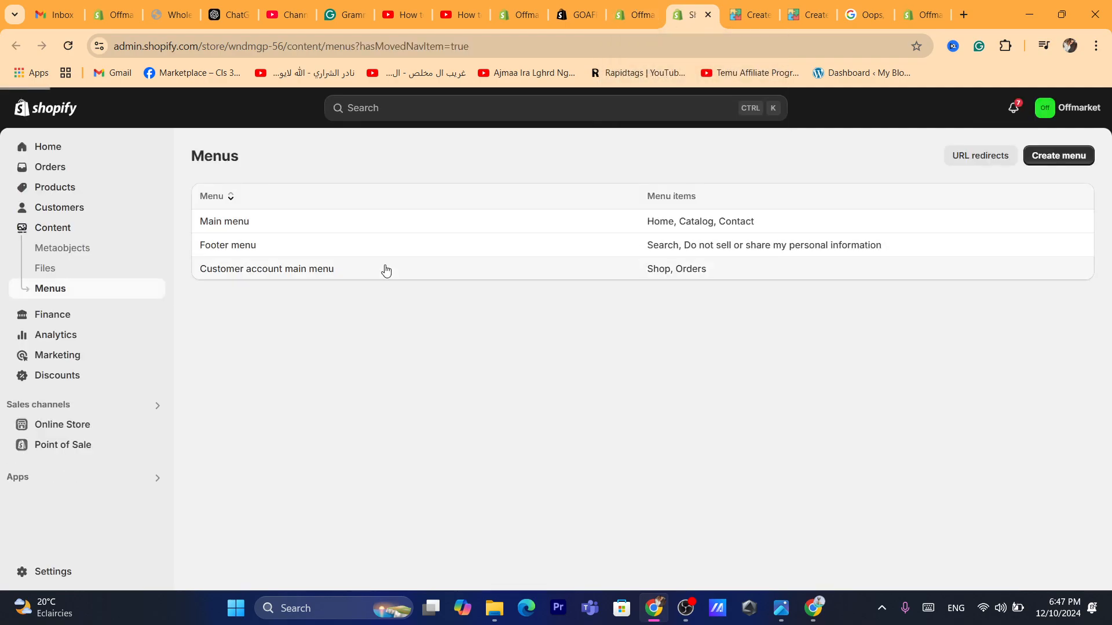
pyautogui.click(230, 226)
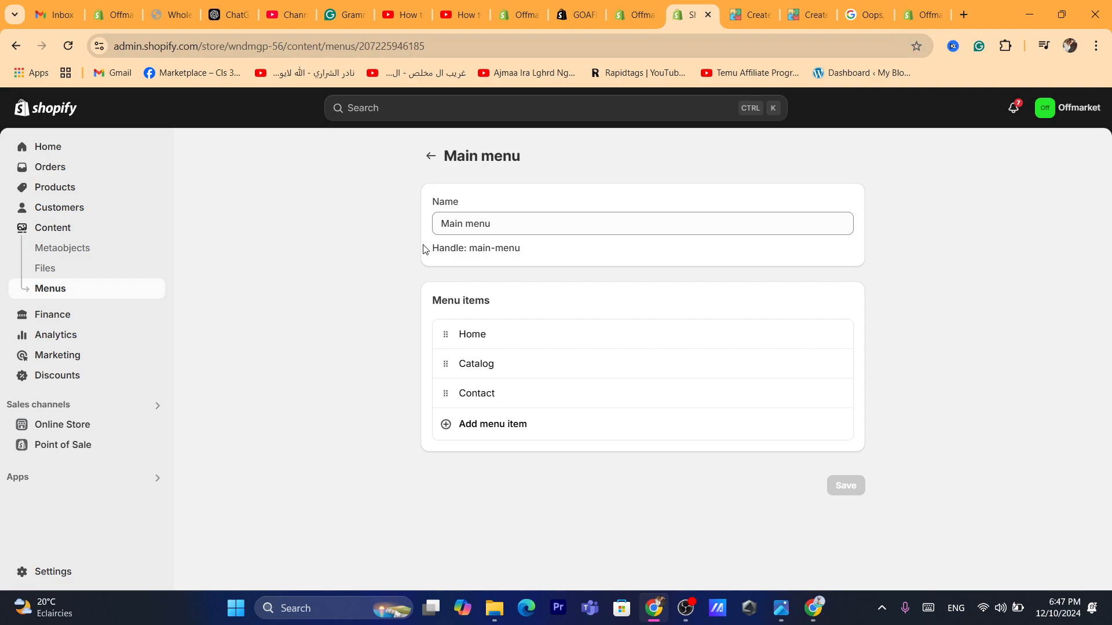
# Add a new item labelled EARN MONEY to the Main menu.
pyautogui.click(501, 427)
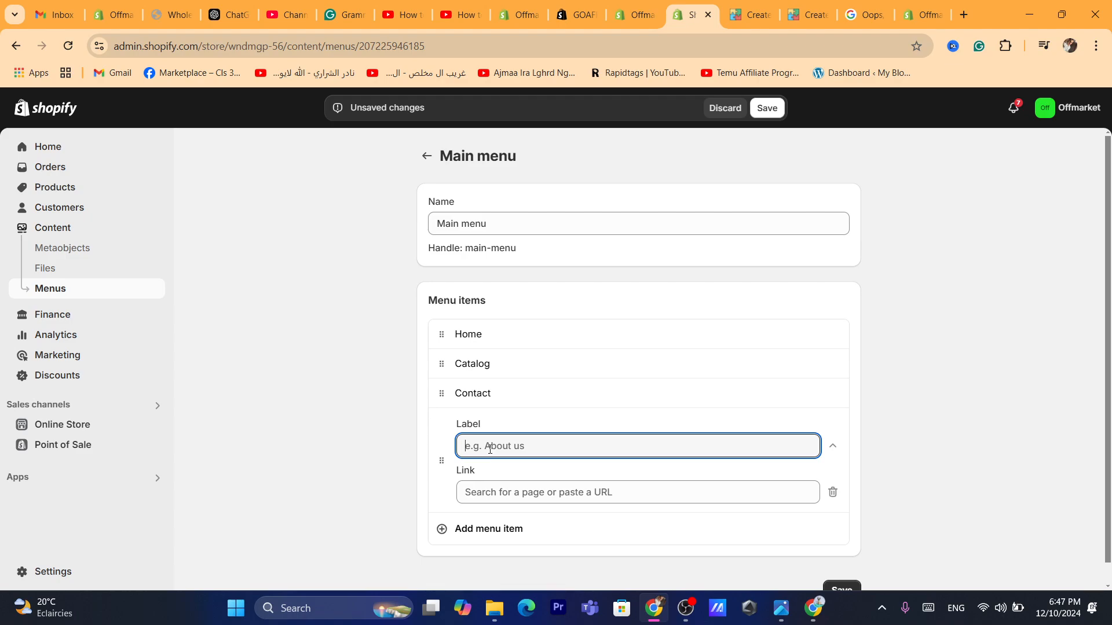
pyautogui.write('EAR')
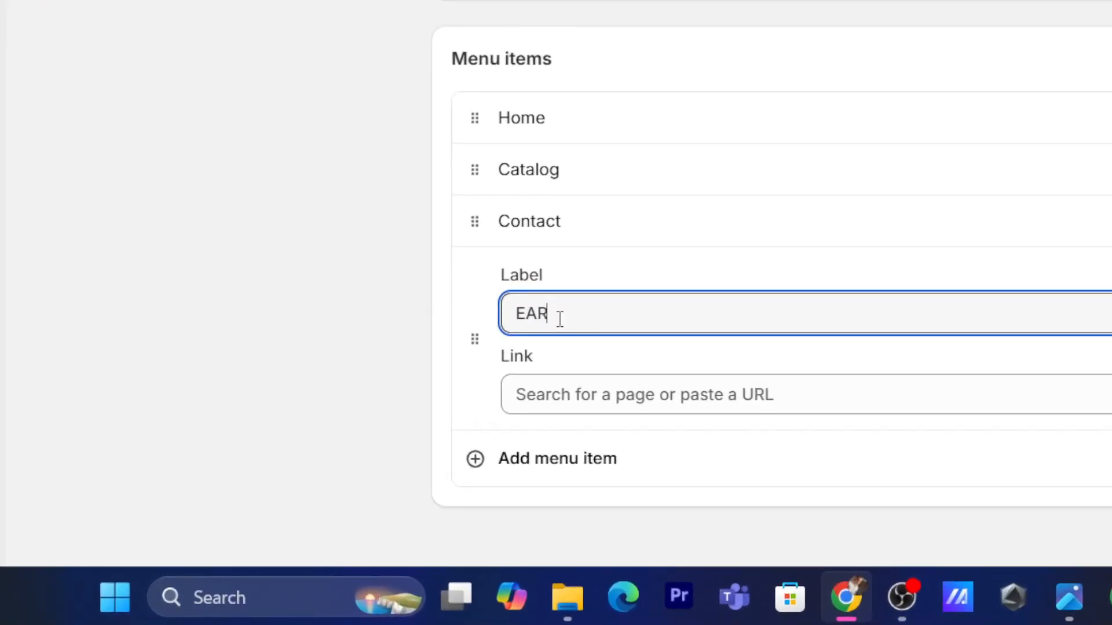
pyautogui.write('N MONEY')
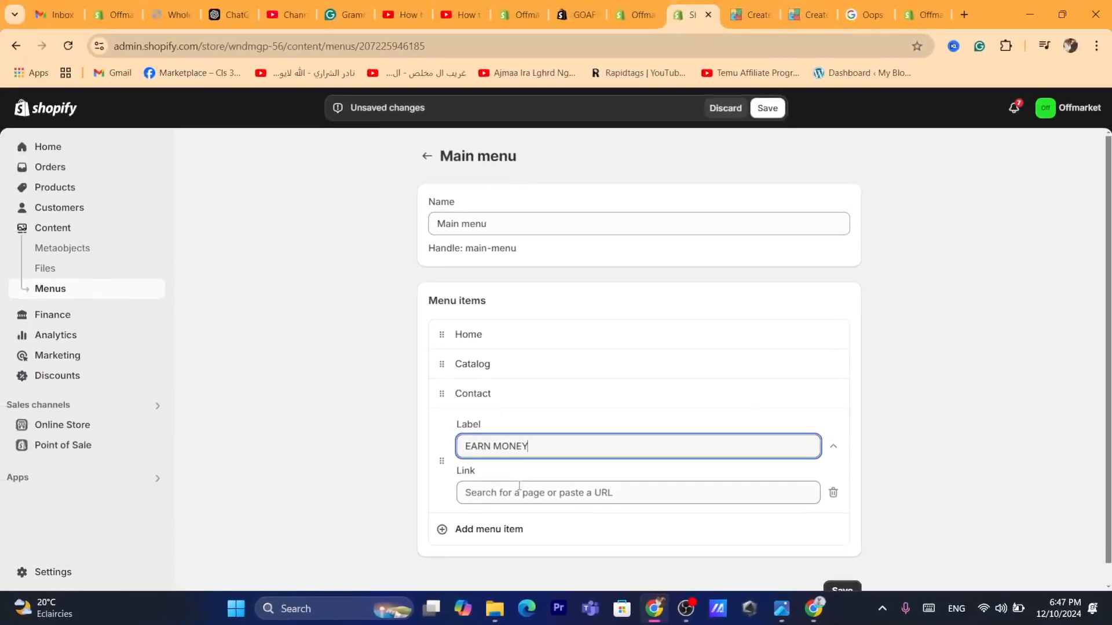
pyautogui.click(605, 394)
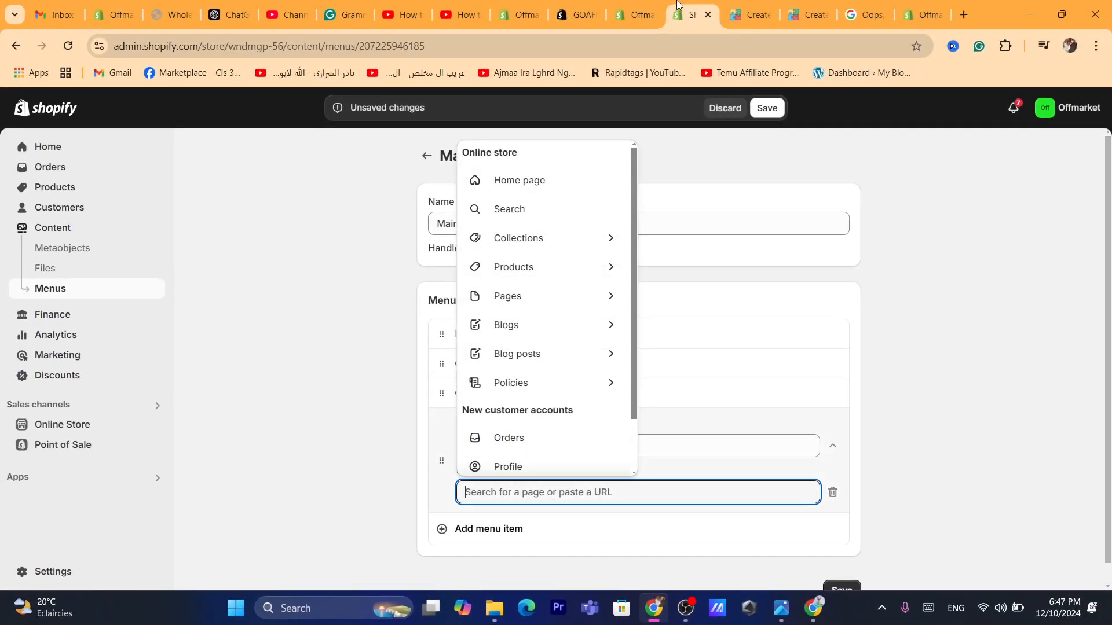
pyautogui.click(637, 14)
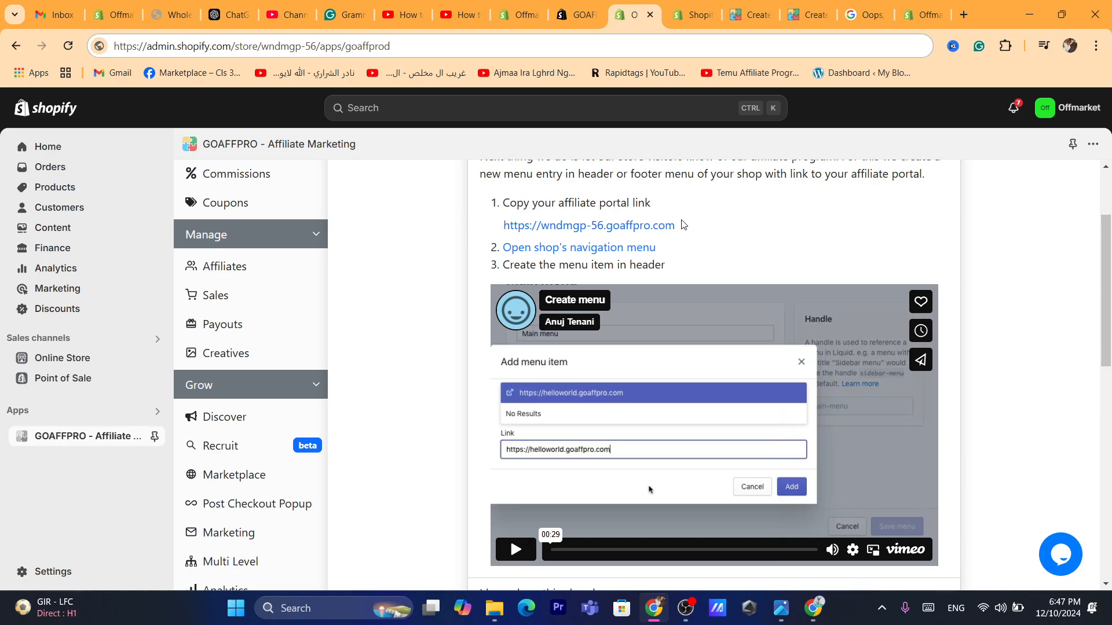
pyautogui.click(622, 229)
pyautogui.click(689, 12)
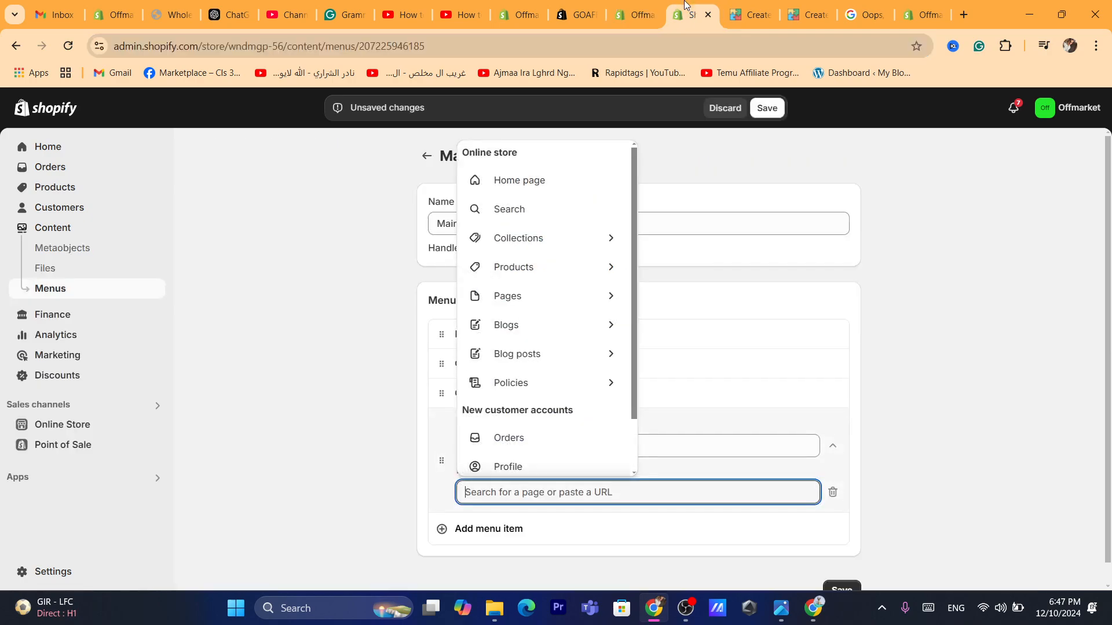
pyautogui.hotkey('ctrl', 'v')
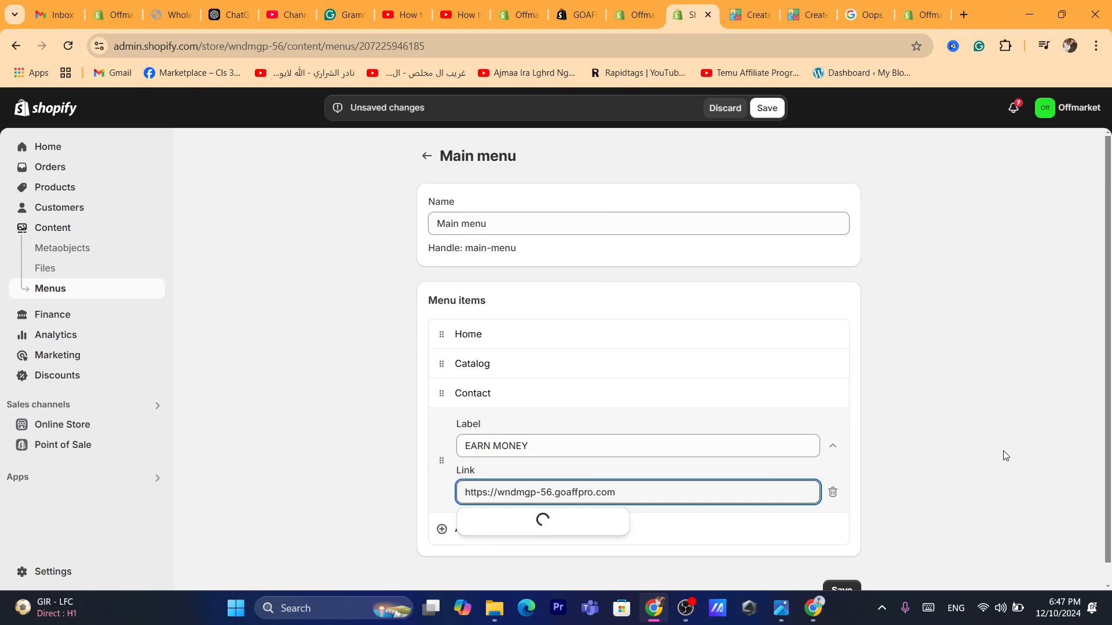
pyautogui.click(509, 522)
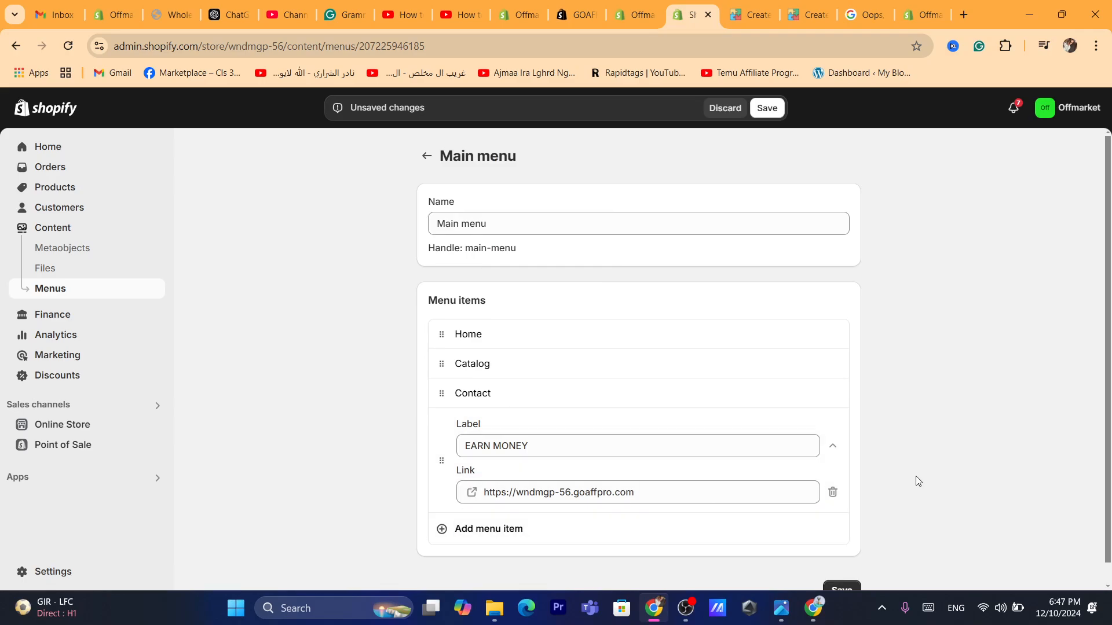
pyautogui.scroll(-1, 922, 476)
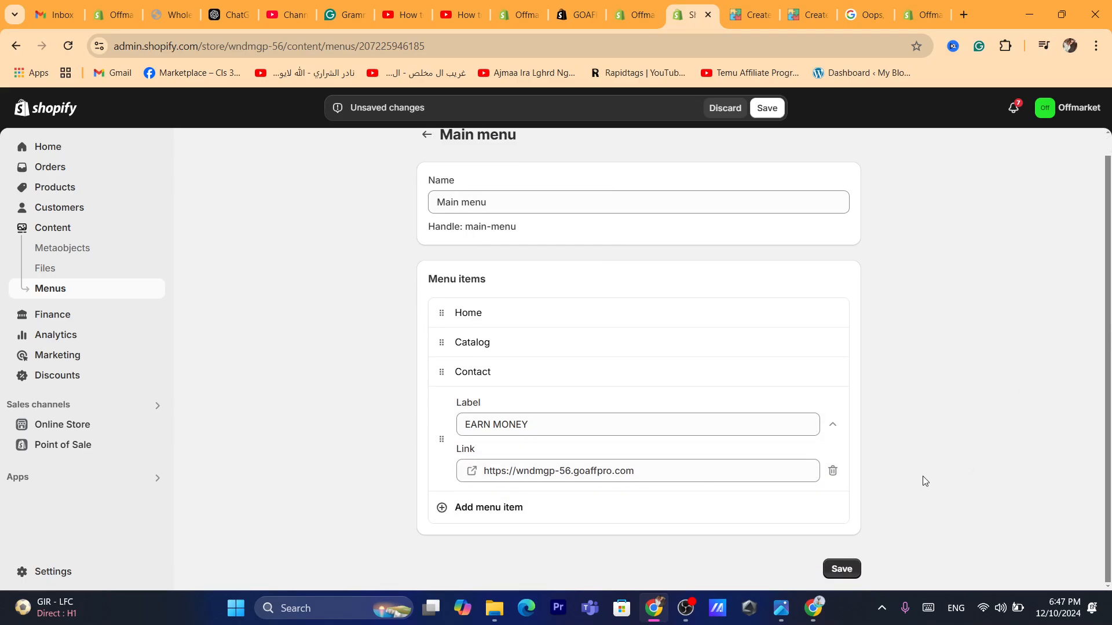
pyautogui.click(848, 566)
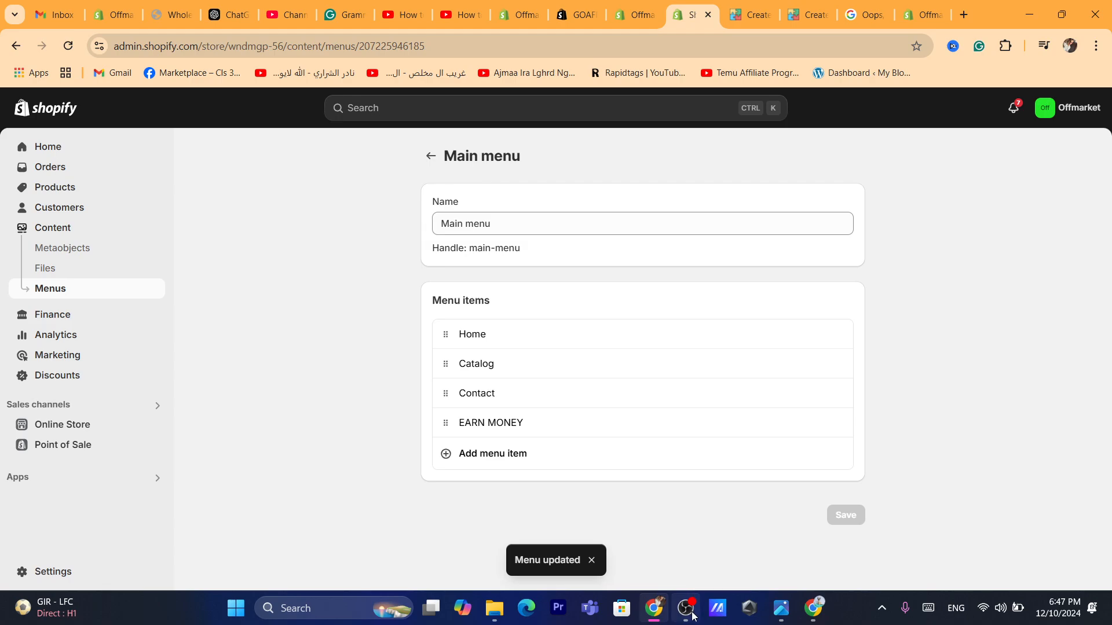
# View the live online store and reload its home page to check the header menu for the new item.
pyautogui.moveTo(692, 615)
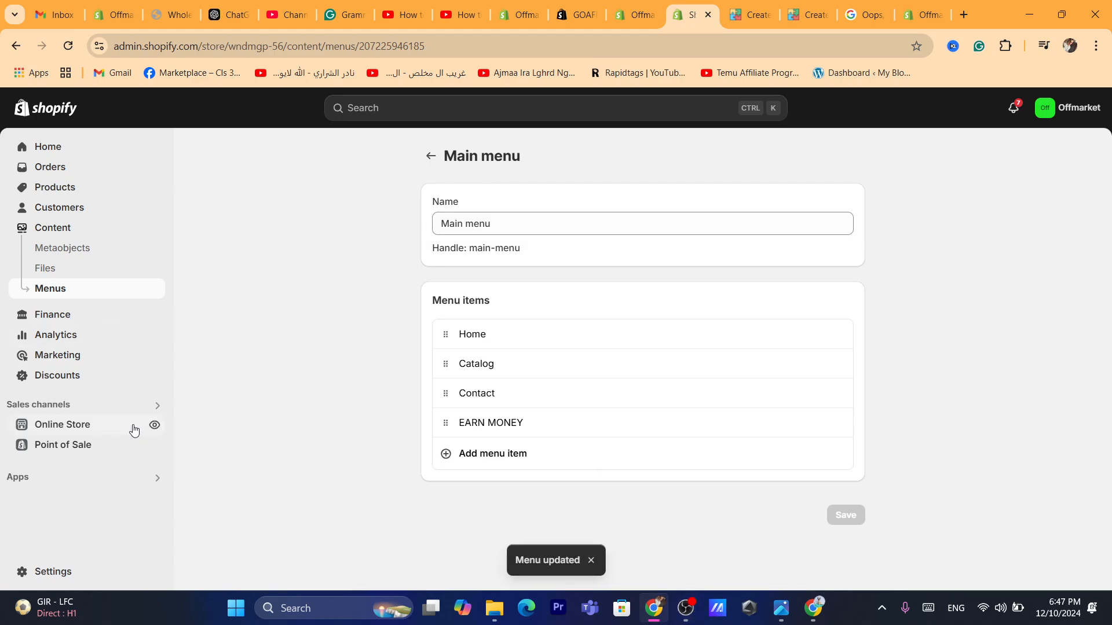
pyautogui.click(154, 425)
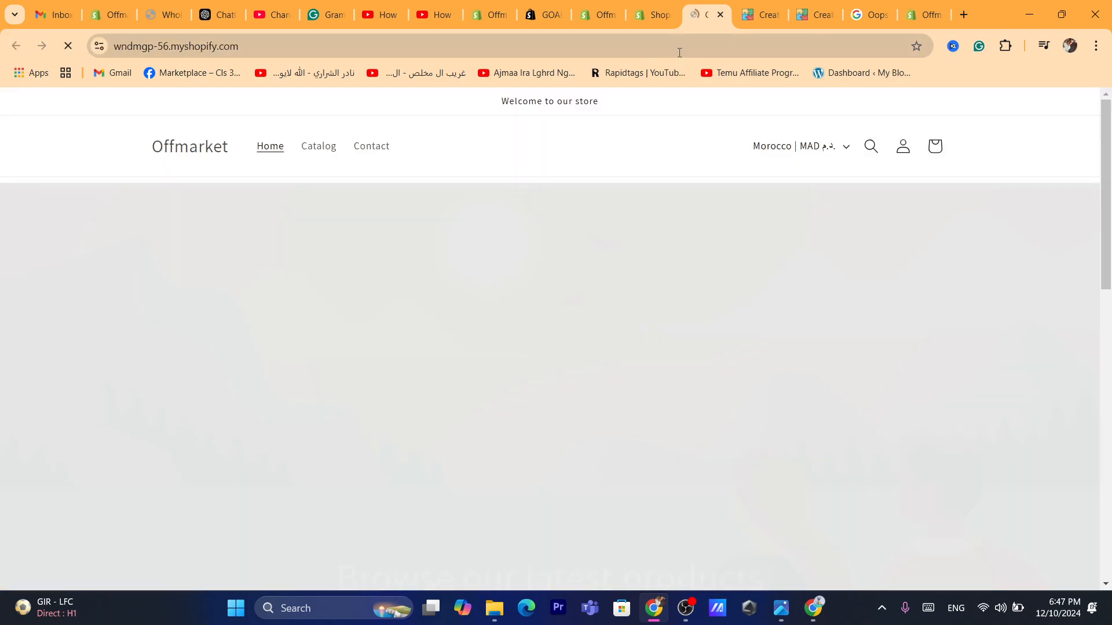
pyautogui.click(678, 46)
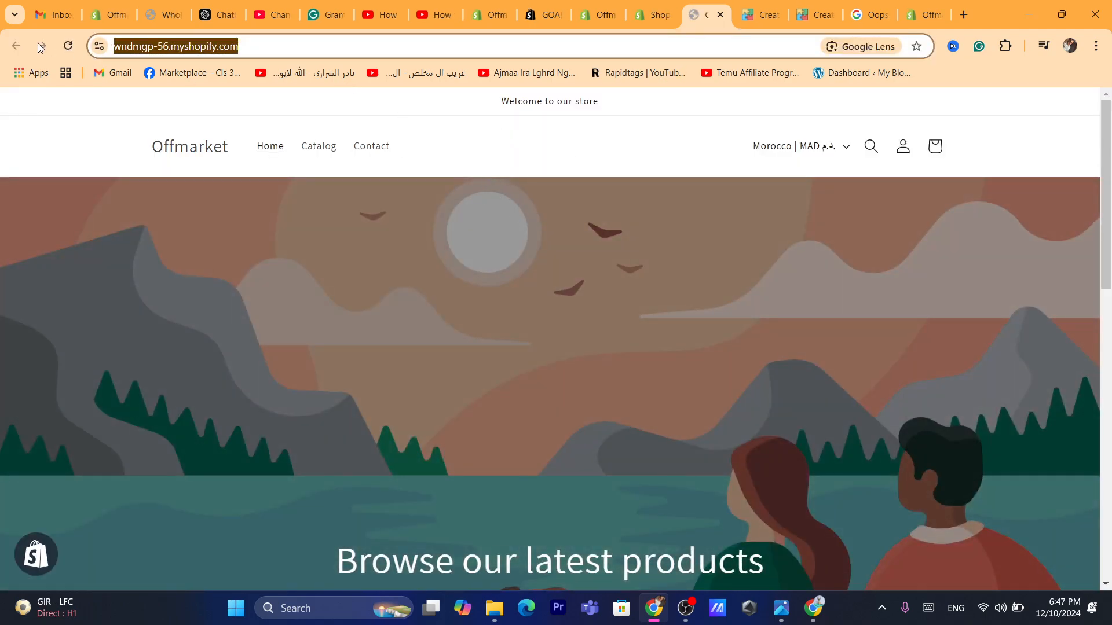
pyautogui.click(68, 46)
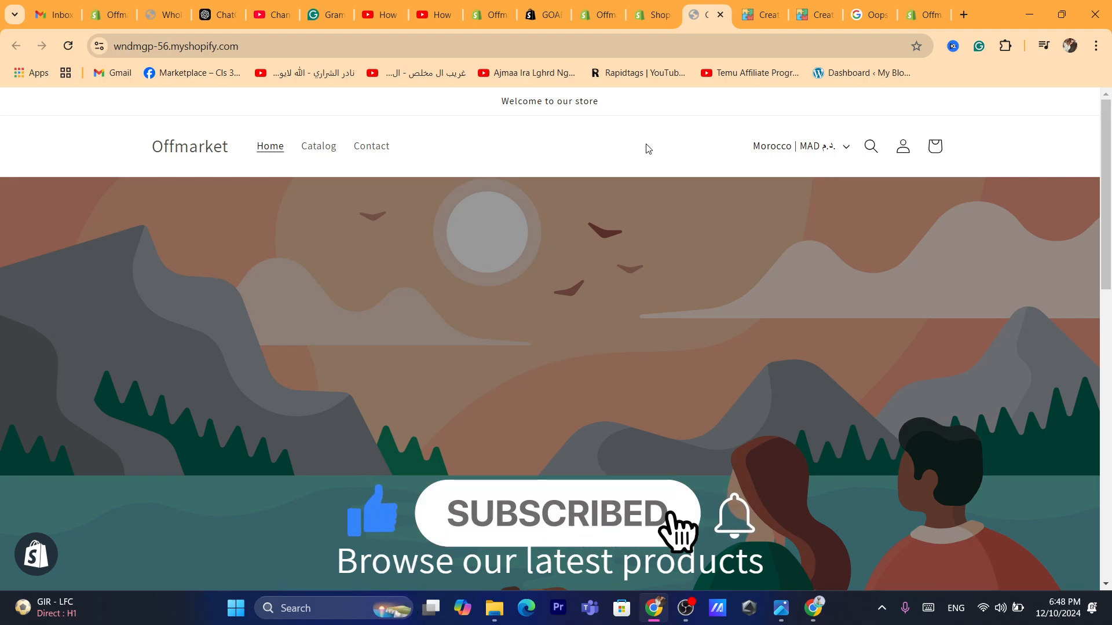
# Open the Wholesale Private Label Professional Liquid Natural Vegan product from the store's featured products.
pyautogui.scroll(-15, 1049, 220)
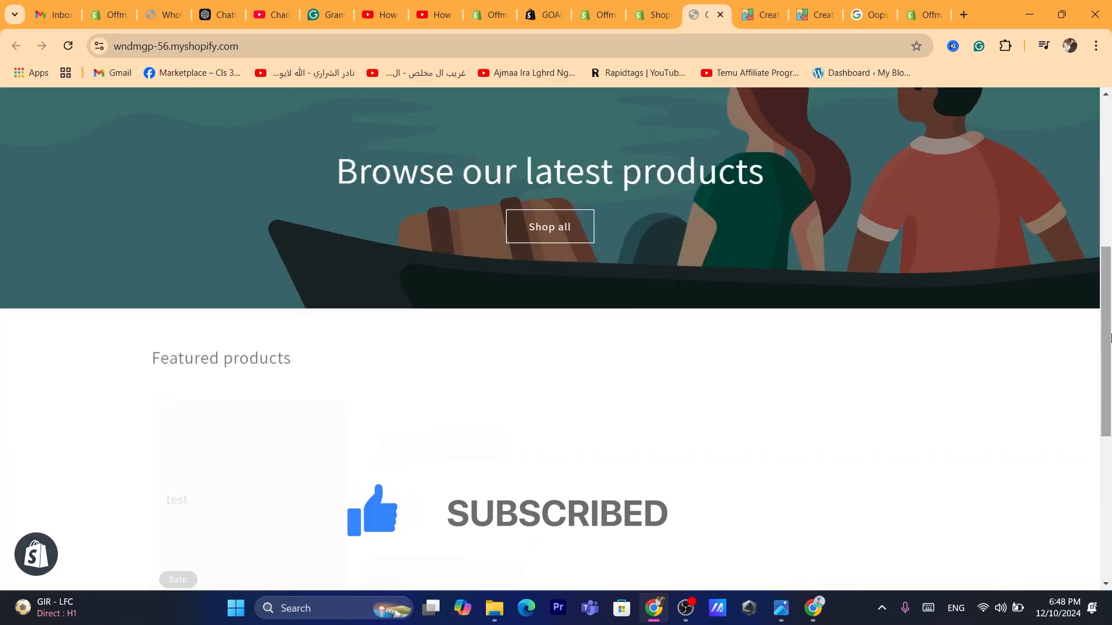
pyautogui.click(467, 227)
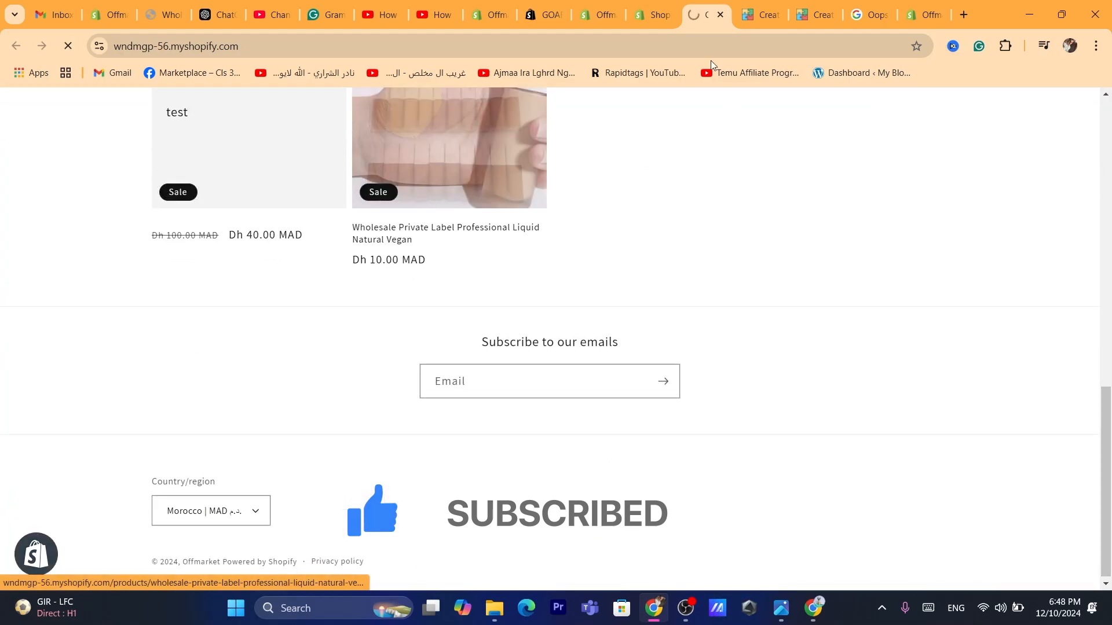